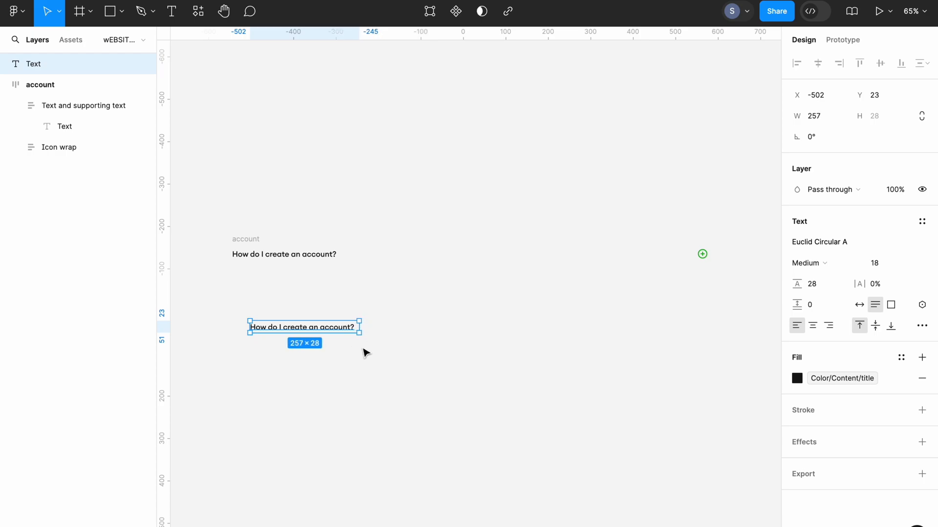
- Add a text layer below the lower question and paste the answer beginning "Click on the Sign Up button" into it
left_click(363, 352)
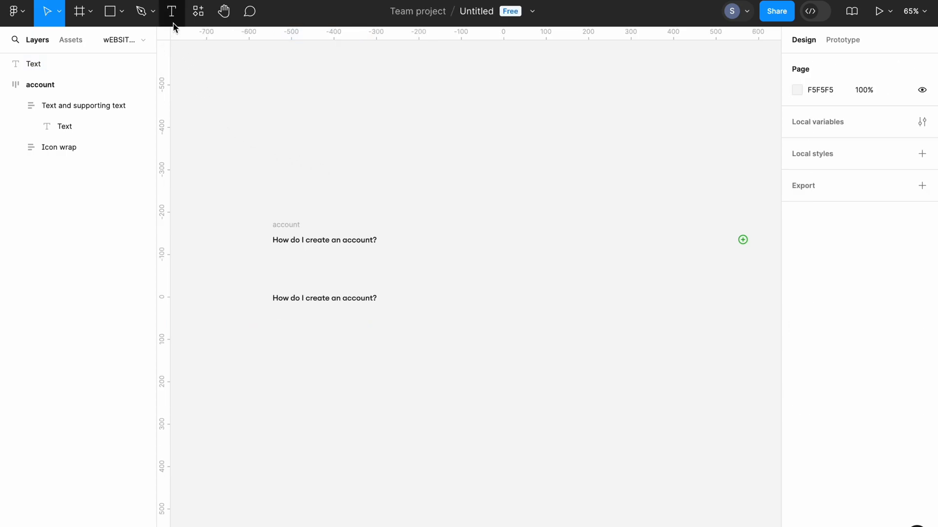
left_click(173, 23)
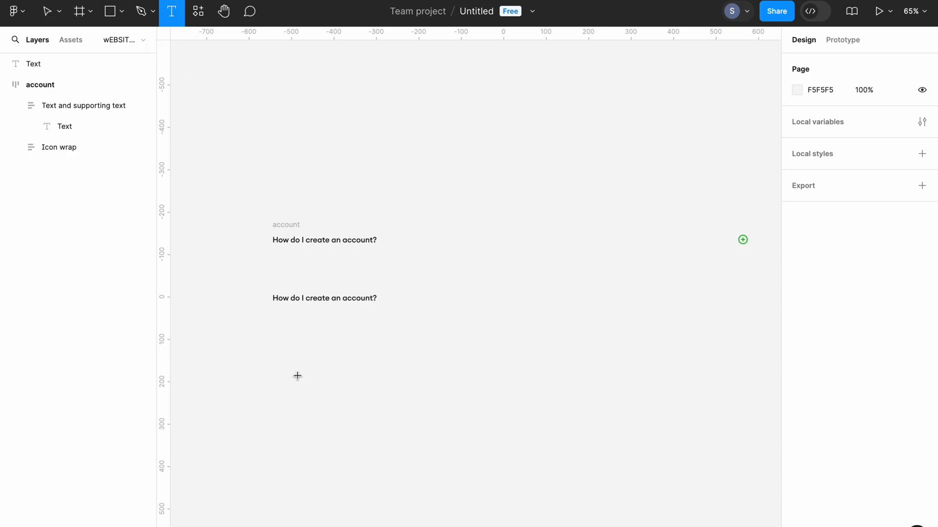
left_click(275, 341)
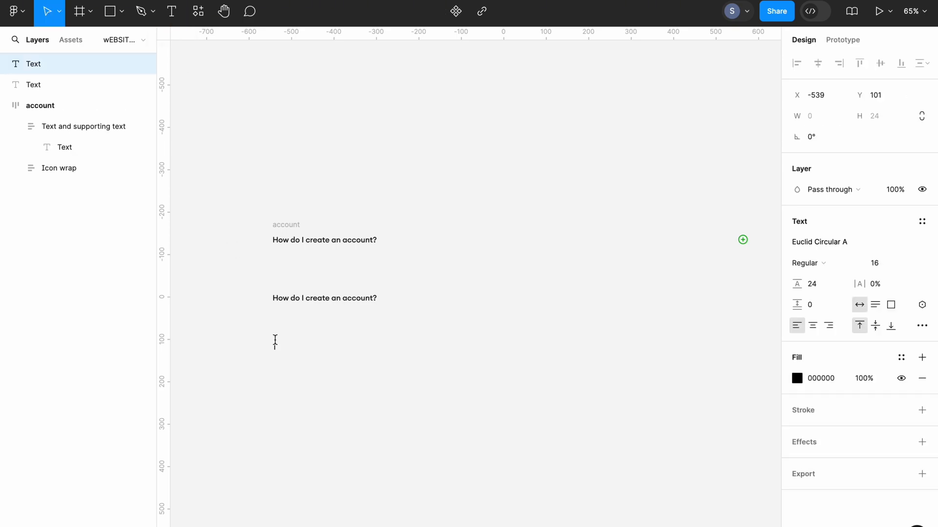
key("ctrl+v")
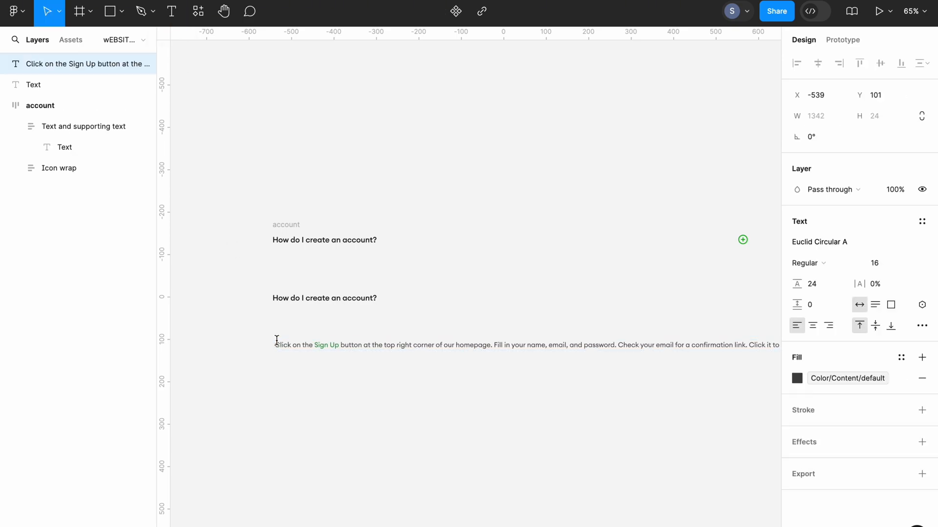
key("Escape")
- Narrow the answer text to a width of 827 and move it directly under the lower question, aligned with its left edge
scroll(352, 381, "down", 5)
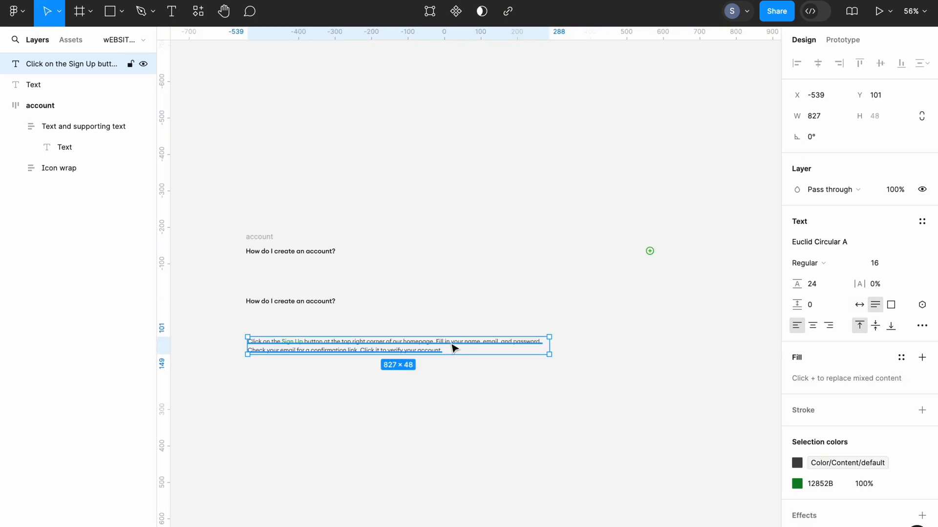
left_click_drag(453, 348, 452, 331)
scroll(452, 328, "up", 5)
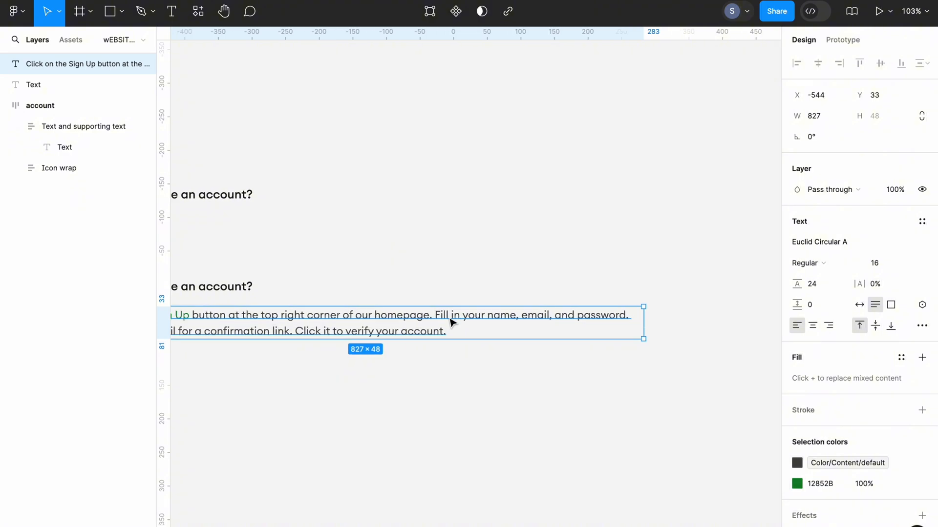
scroll(452, 327, "left", 3)
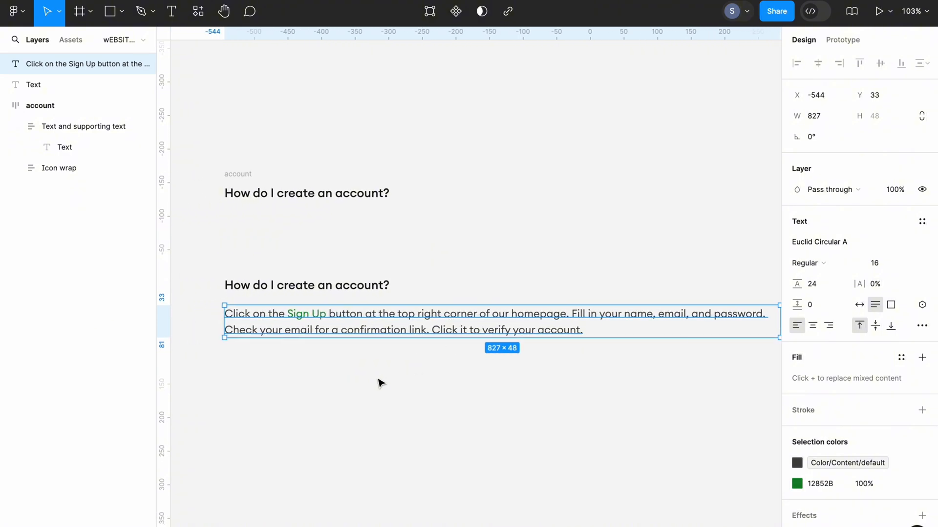
- Wrap the lower question and its answer in a vertical auto layout frame with 16 spacing between them
left_click(337, 286, "shift")
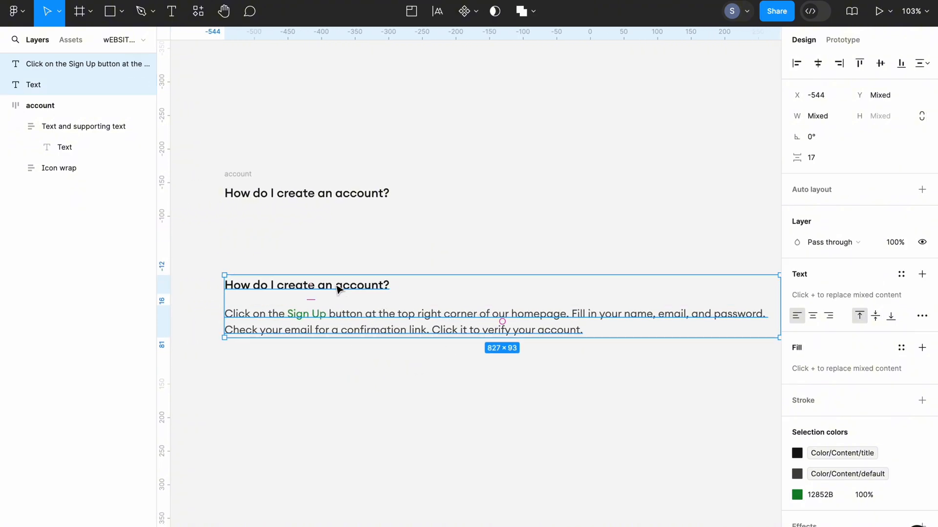
key("shift+a")
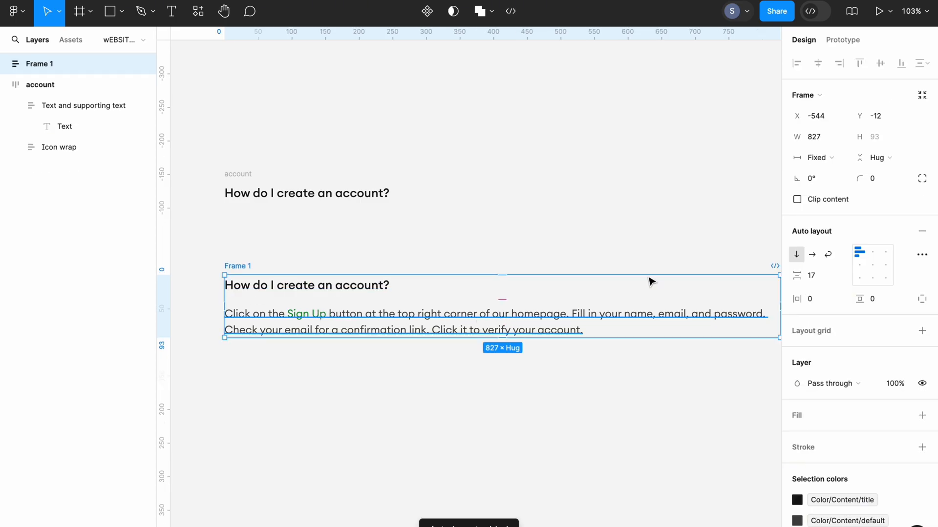
left_click(813, 276)
type("1")
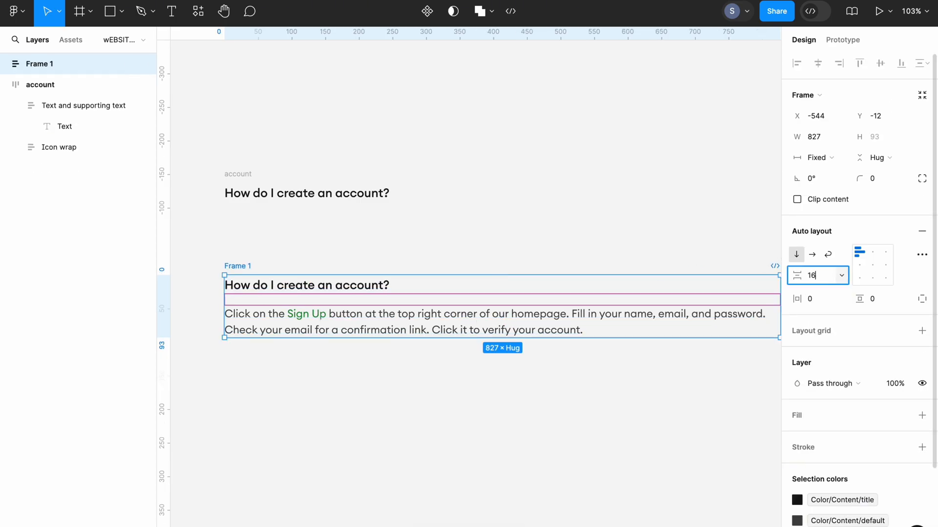
left_click(351, 429)
- Set the width of both the question and answer texts in Frame 1 to Fill container
scroll(350, 426, "right", 1)
left_click(417, 330)
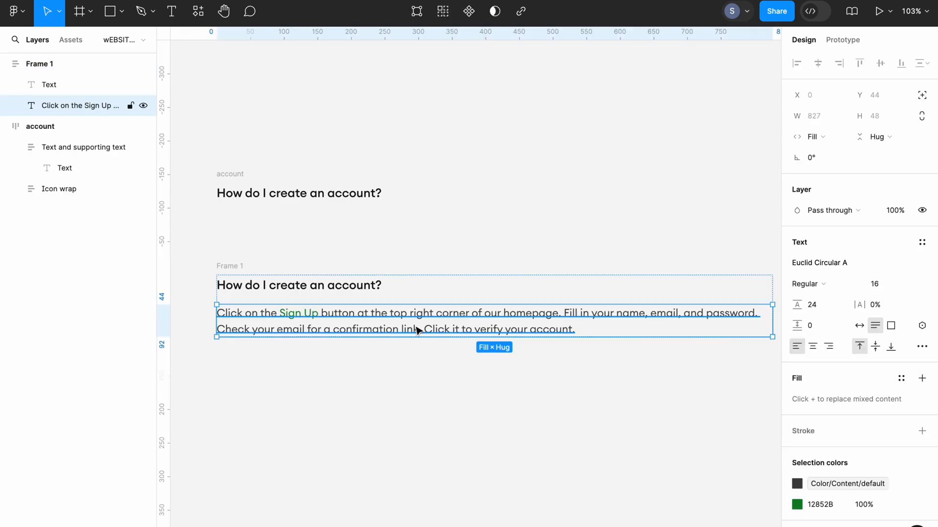
left_click(361, 288, "shift")
left_click(826, 138)
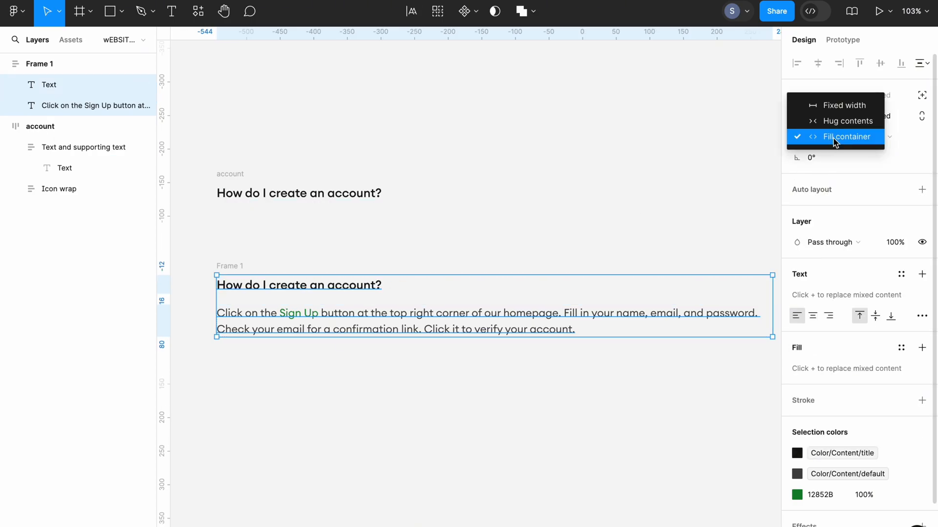
left_click(835, 138)
left_click(537, 433)
key("shift+1")
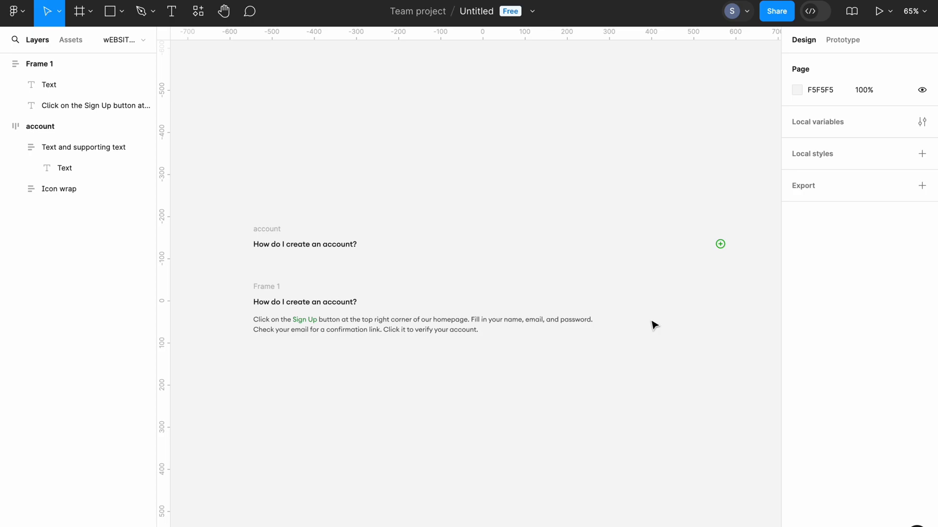
- Paste the green minus Icon wrap onto the canvas to the right of Frame 1
right_click(664, 314)
left_click(677, 316)
left_click(688, 315)
scroll(664, 313, "up", 1)
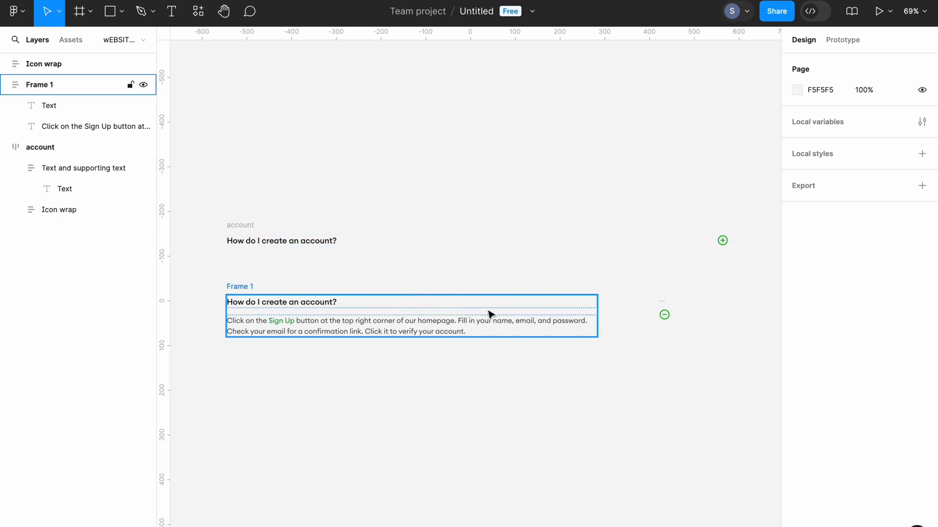
left_click(657, 315)
left_click(387, 377)
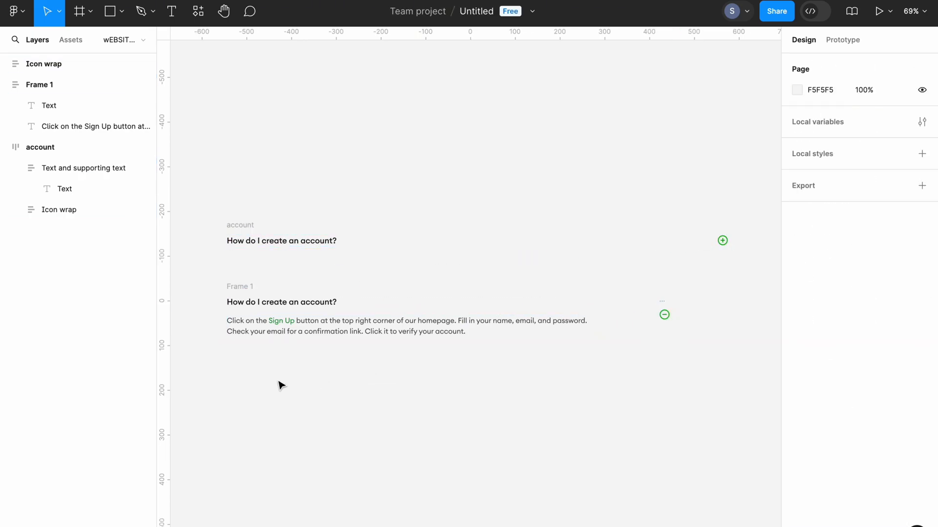
- Combine Frame 1 and the minus icon into a horizontal auto layout with top-left alignment and 24 spacing
left_click_drag(201, 355, 675, 293)
key("shift+a")
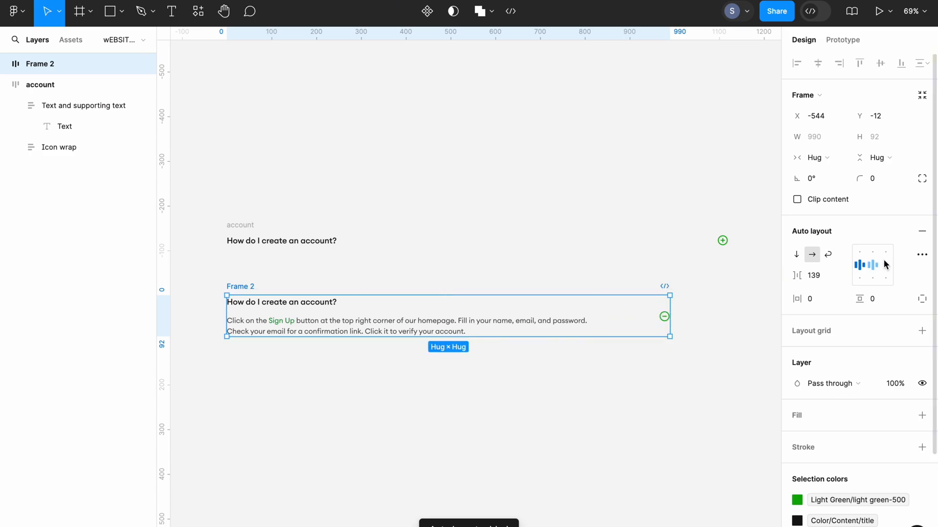
left_click(858, 253)
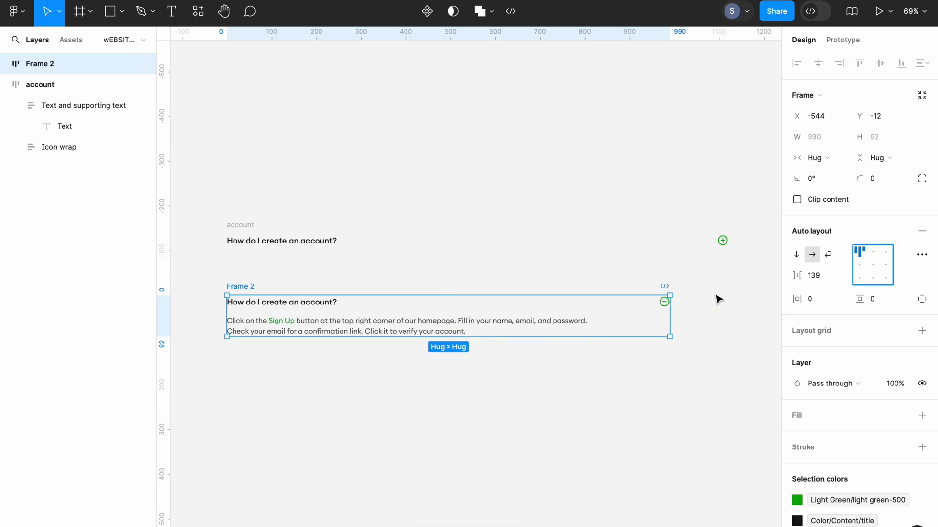
left_click(820, 276)
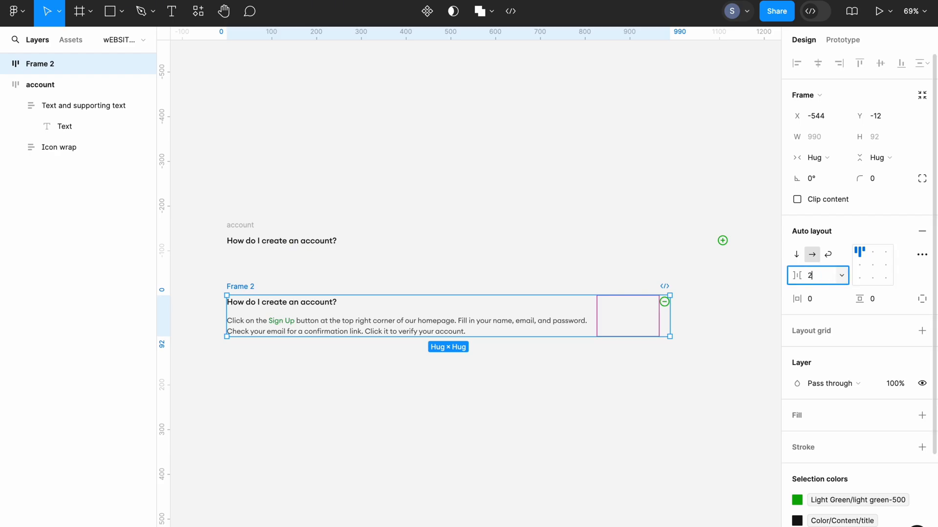
left_click(604, 439)
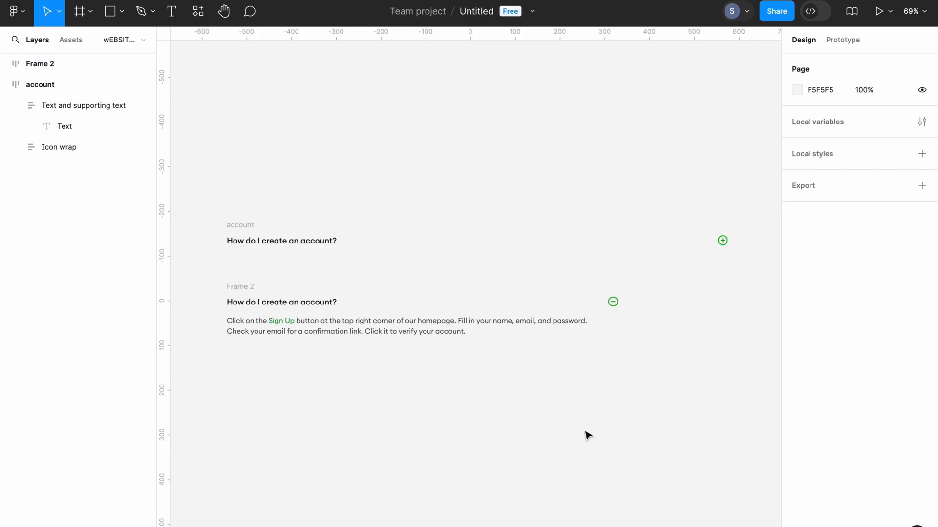
- Set the width of Frame 1 to Fill container and widen the surrounding Frame 2 to 1120
left_click(297, 324)
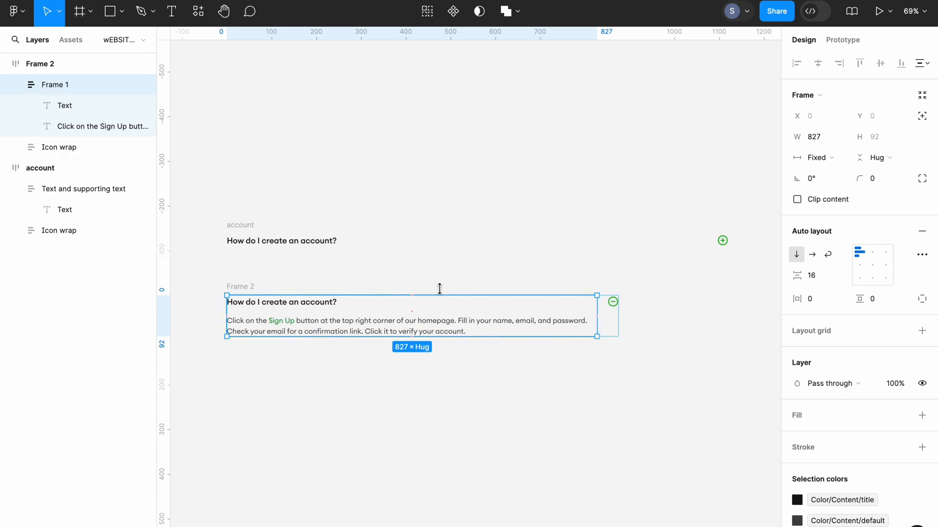
left_click(825, 162)
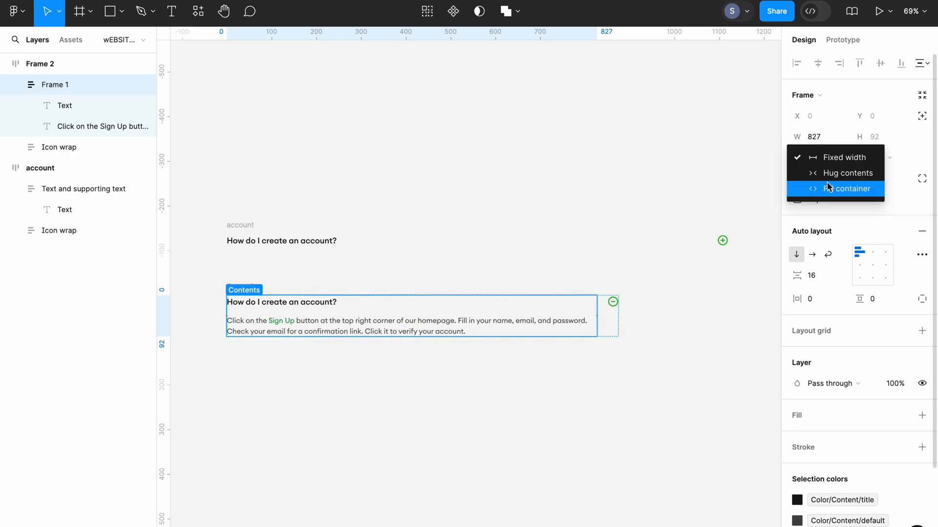
left_click(828, 188)
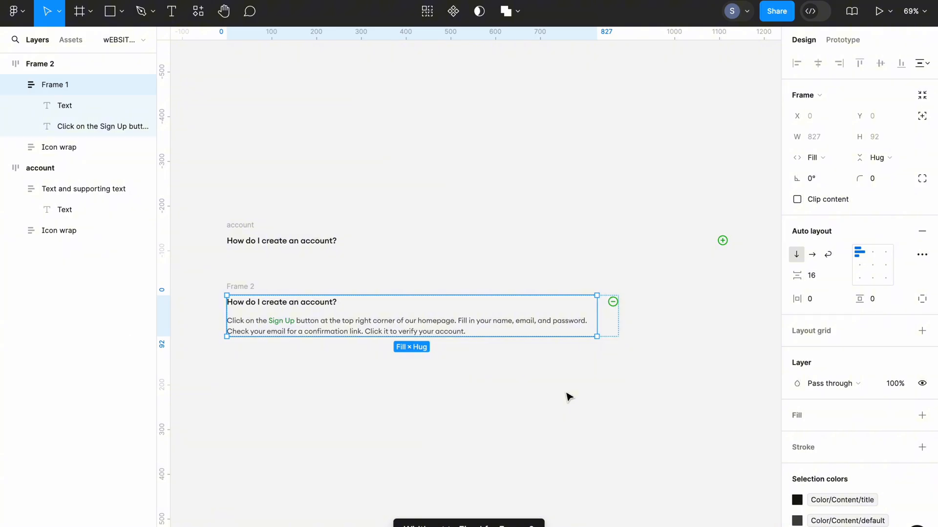
key("Escape")
- Rename Frame 2 to "answer"
double_click(247, 287)
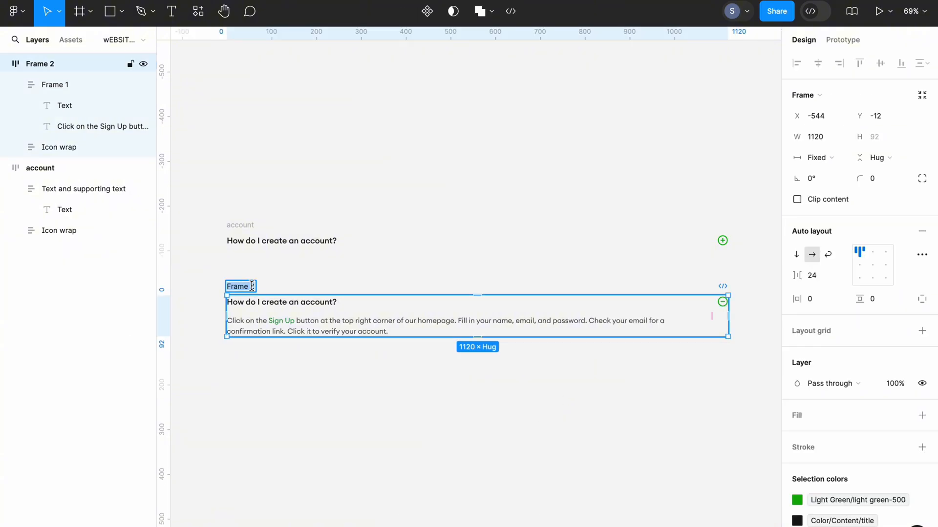
key("BackSpace")
type("answer")
key("Return")
left_click(275, 410)
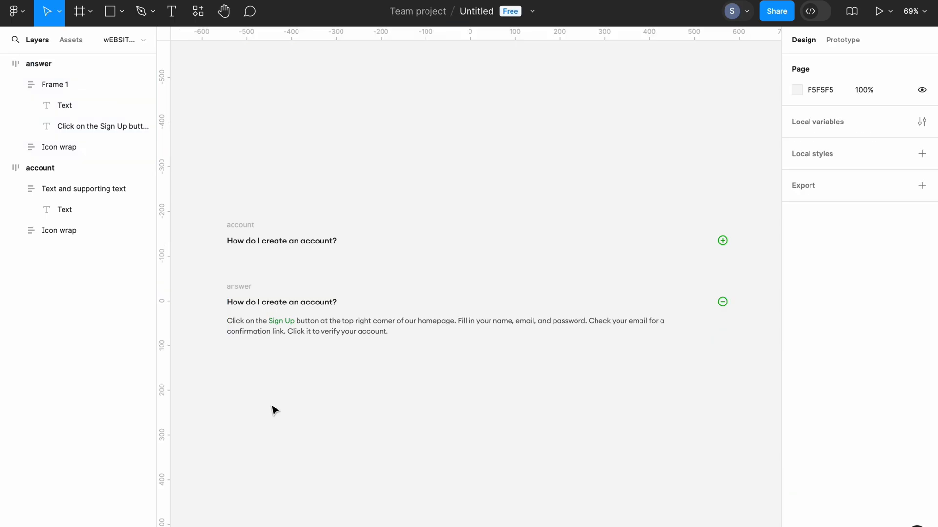
- Move the answer frame up closer to the account frame and combine both frames into a component set
left_click(238, 288)
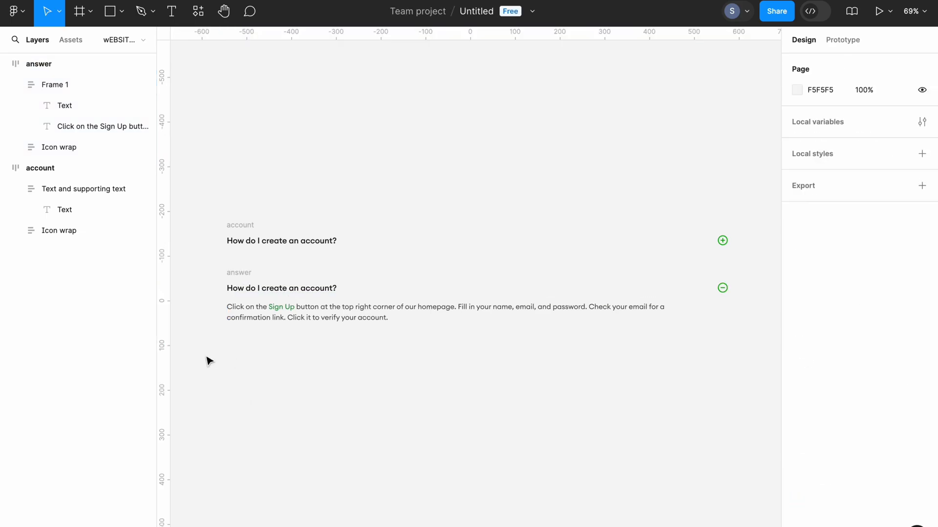
left_click_drag(206, 355, 735, 175)
left_click(442, 11)
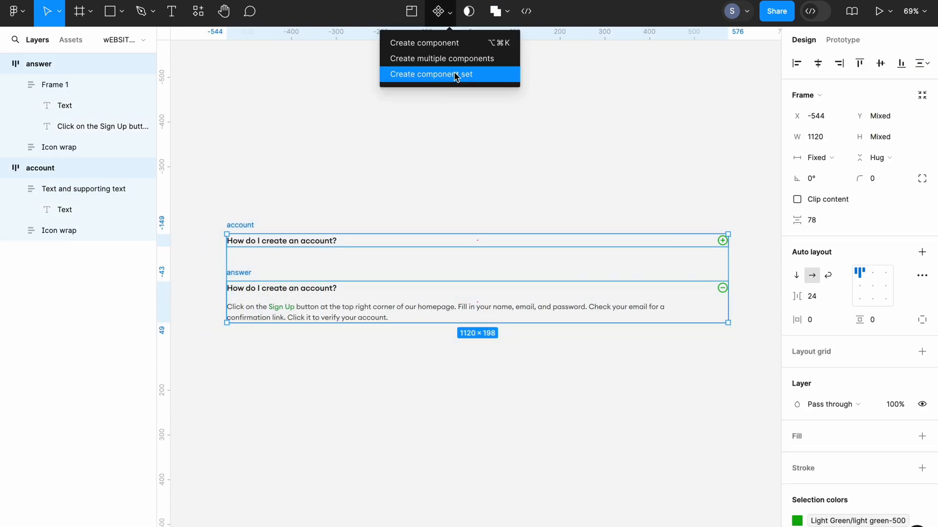
left_click(455, 75)
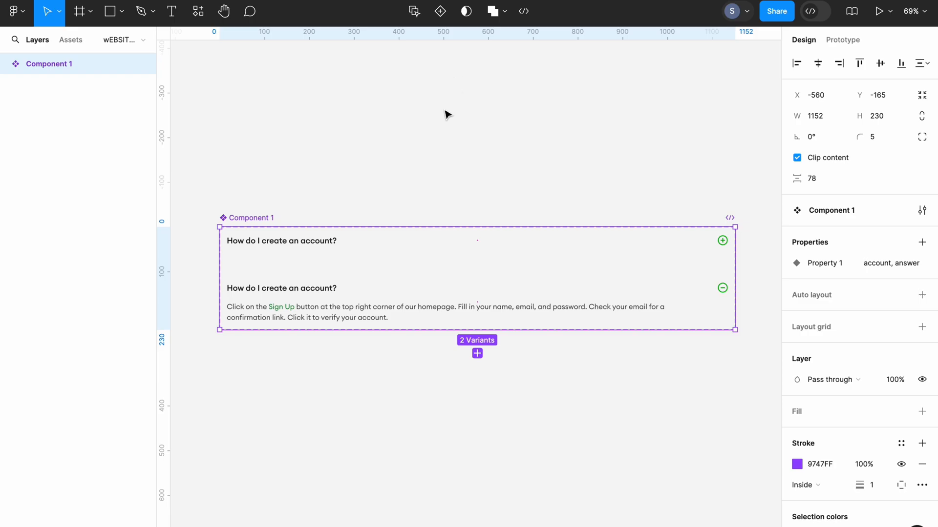
- Connect the plus icon of the account variant to the answer variant with an On click, Change to interaction
left_click(840, 43)
double_click(719, 242)
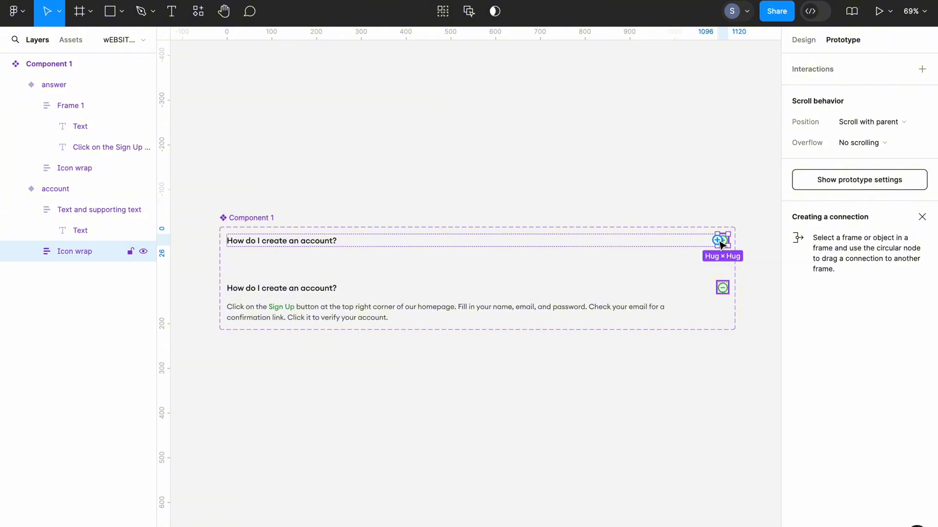
scroll(719, 242, "up", 3)
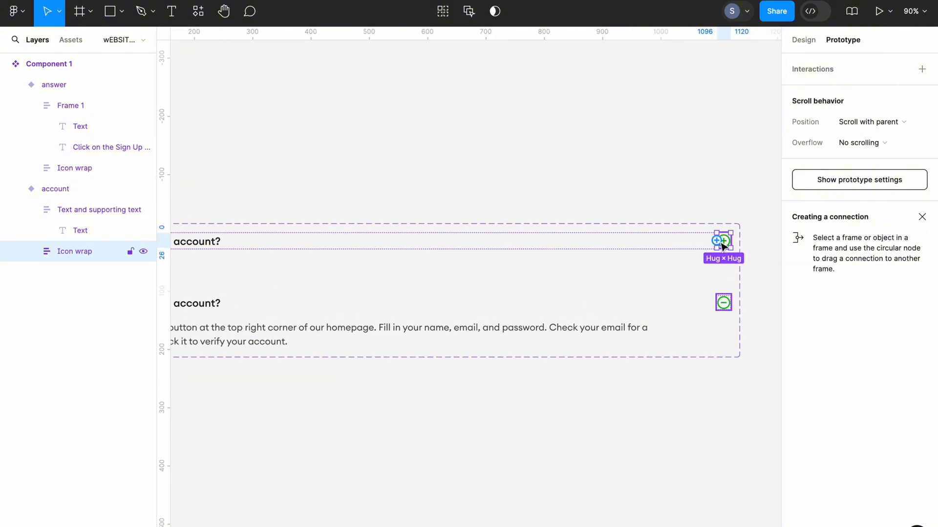
scroll(723, 246, "down", 3)
left_click_drag(721, 247, 622, 308)
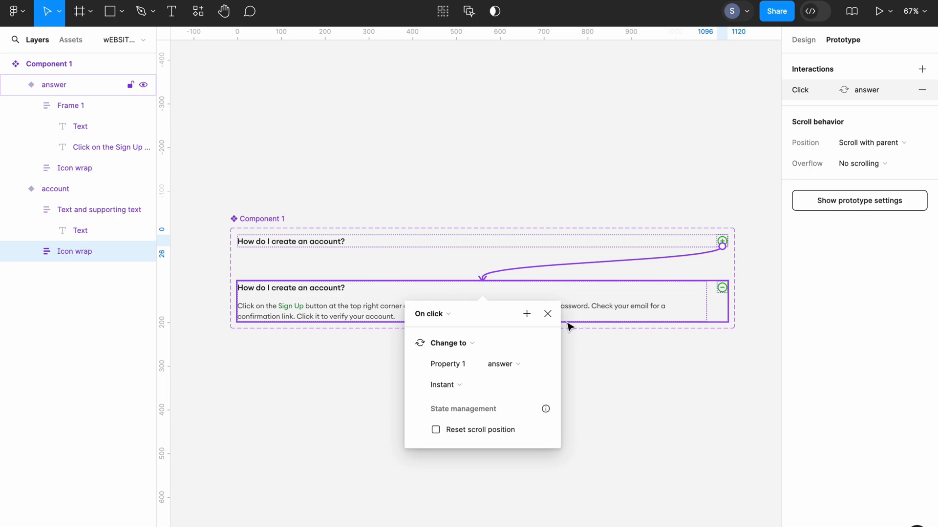
left_click(442, 315)
left_click(441, 315)
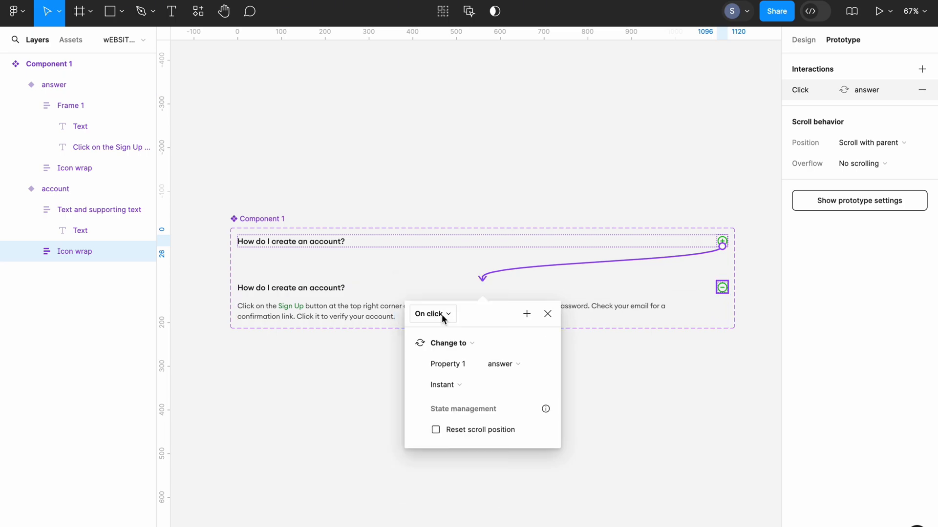
- Set the plus icon's interaction to Smart animate with a duration of 250 ms
left_click(458, 385)
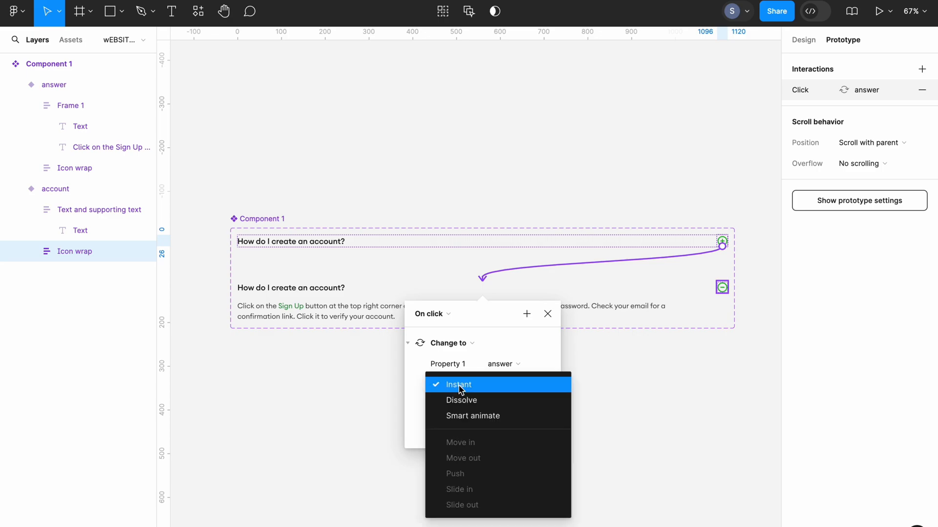
left_click(465, 419)
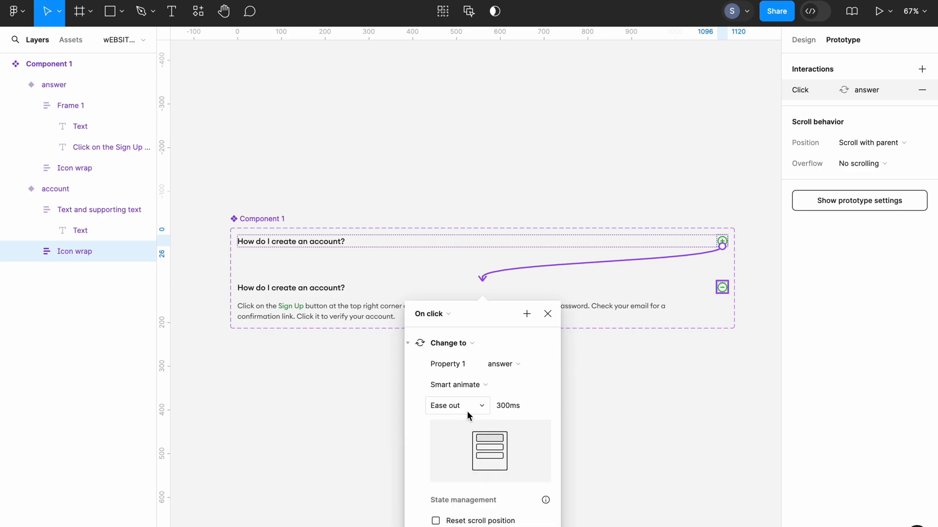
left_click_drag(505, 406, 495, 406)
type("25")
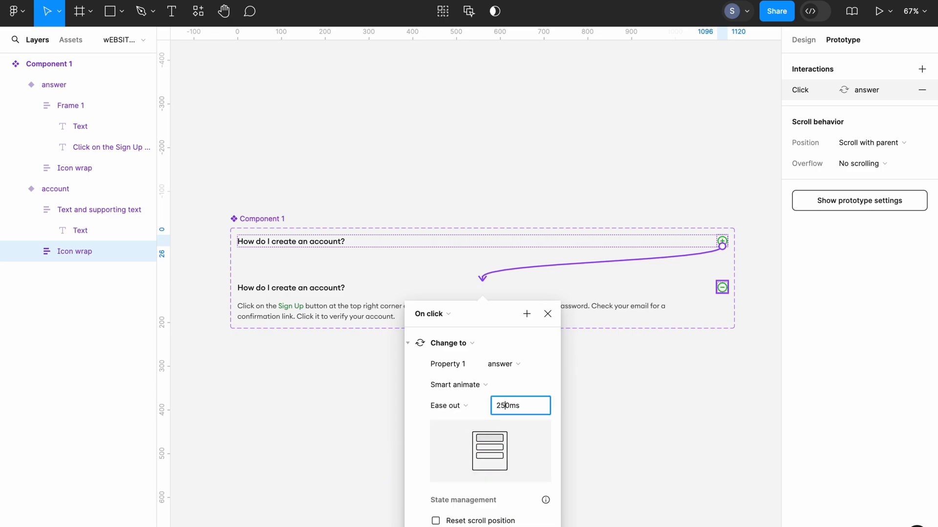
left_click(643, 425)
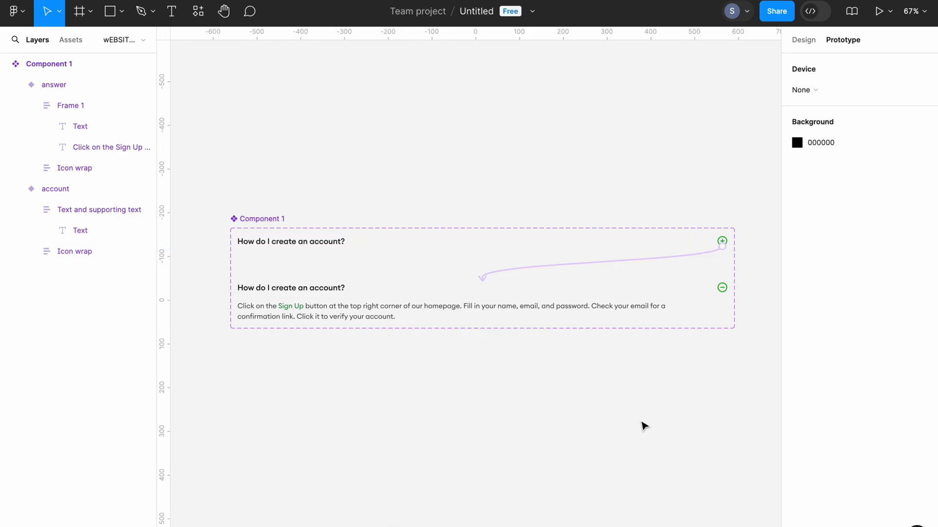
- Connect the minus icon of the answer variant to the account variant with an On click, Change to interaction using Smart animate
left_click(722, 290)
left_click(723, 291)
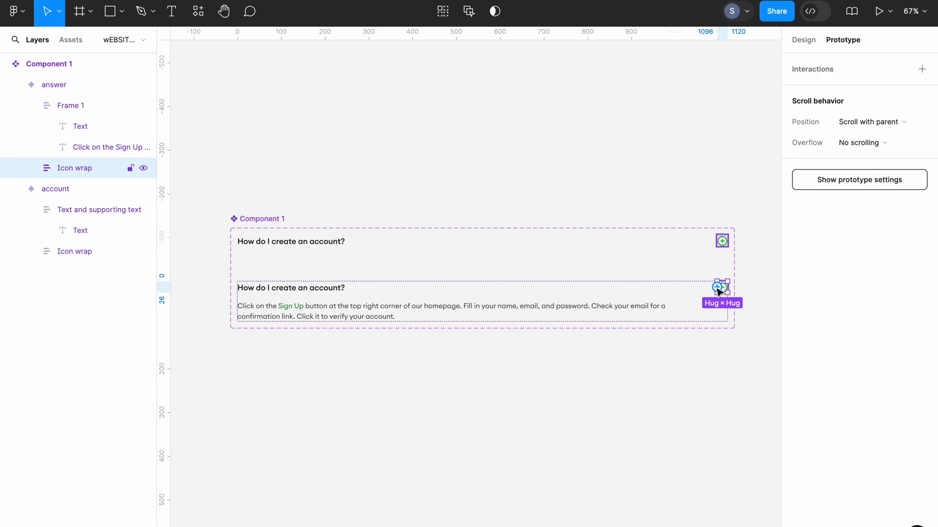
left_click_drag(722, 282, 626, 245)
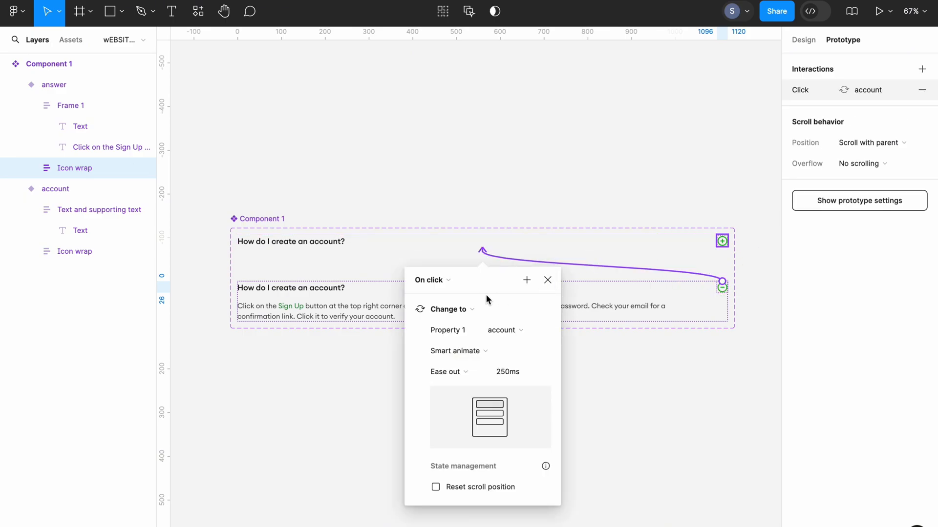
left_click(433, 282)
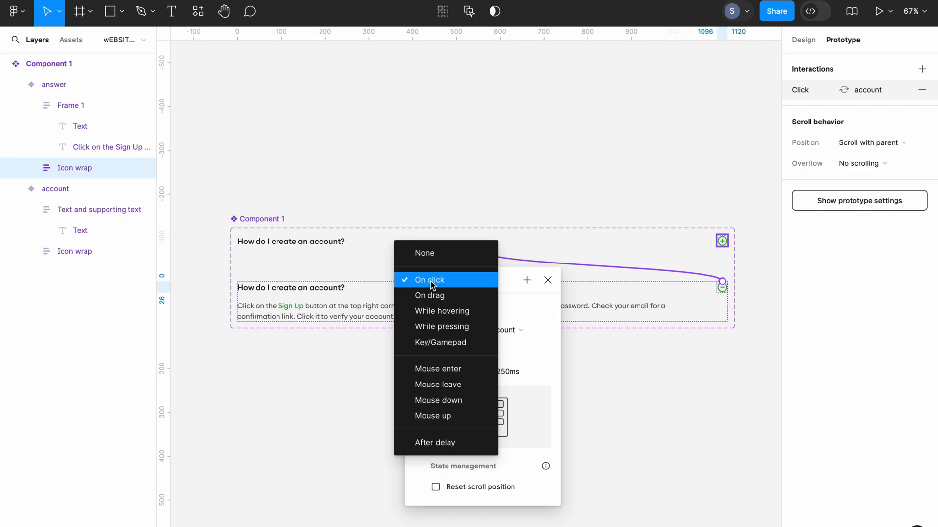
left_click(432, 281)
left_click(465, 353)
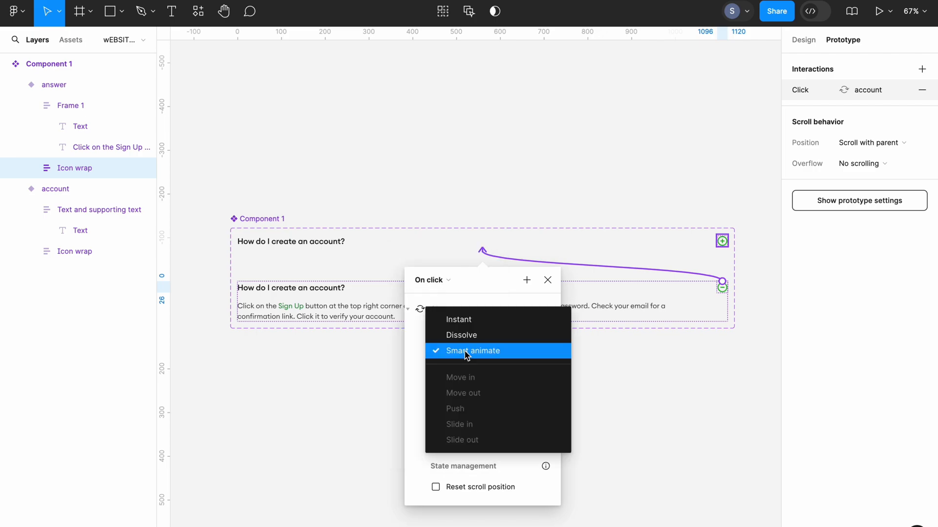
left_click(464, 355)
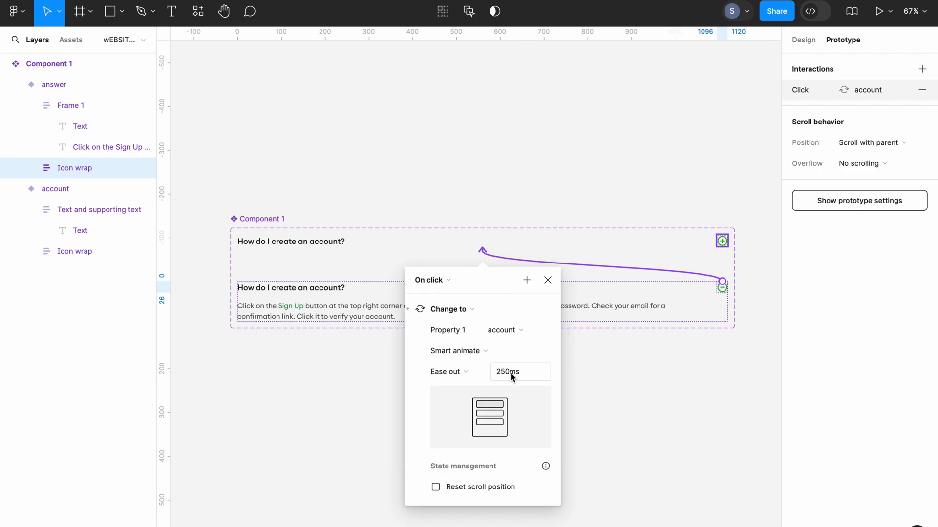
left_click(593, 382)
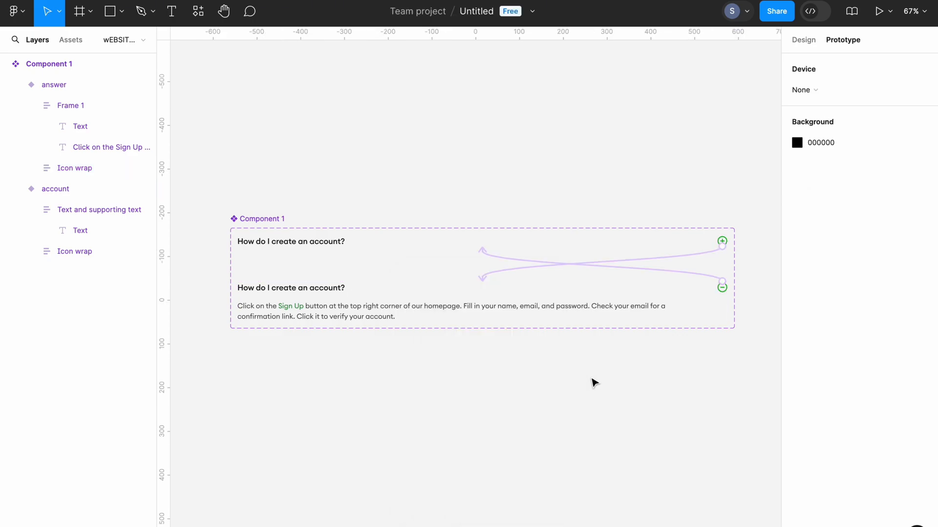
- Duplicate the FAQ component set four times to get five sets in total
left_click(801, 43)
key("shift+1")
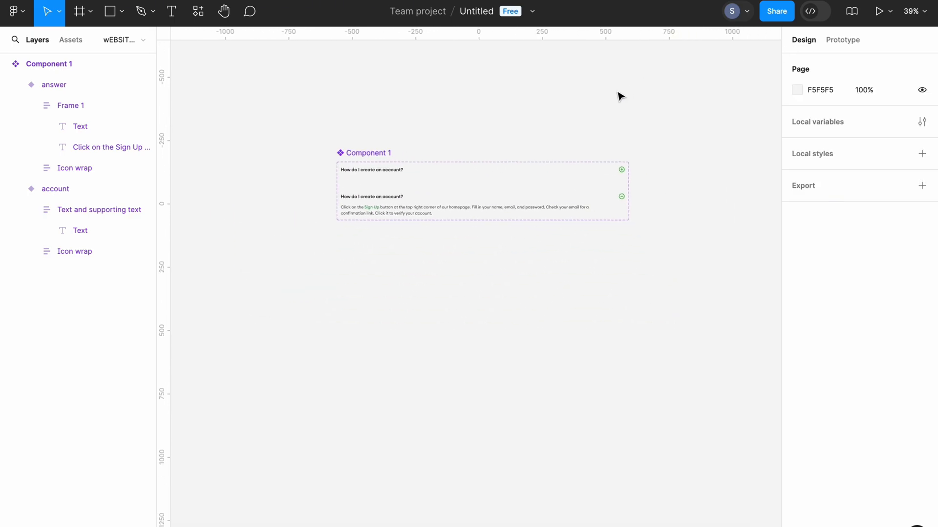
scroll(376, 151, "right", 1)
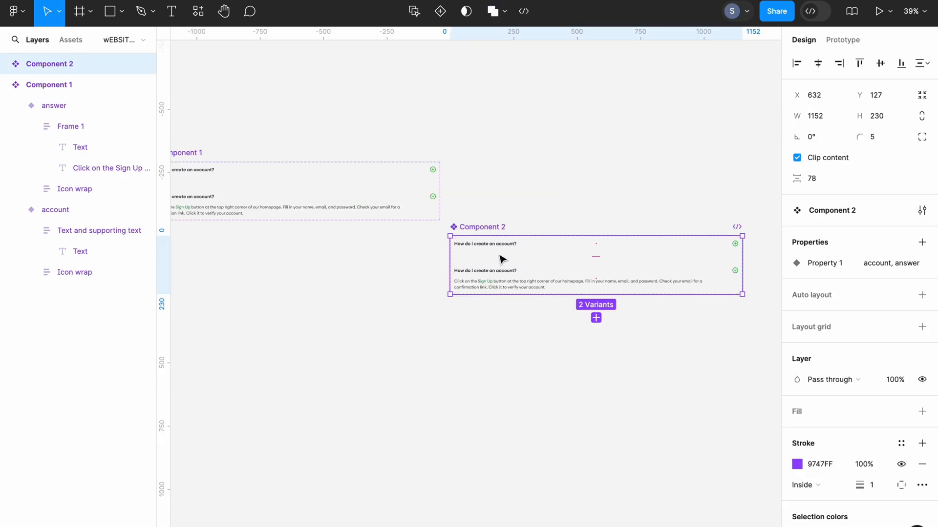
key("ctrl+d")
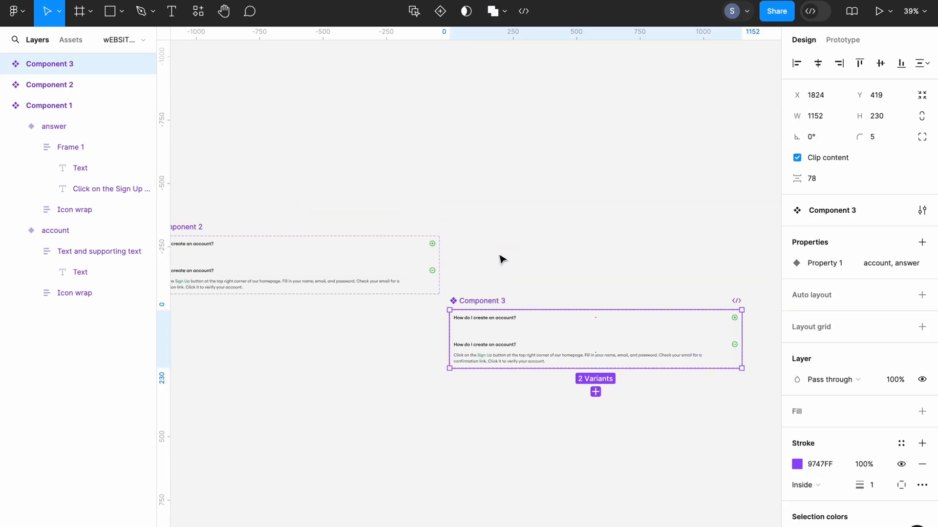
key("ctrl+d")
key("ctrl+d")
key("Escape")
- Replace the question in the closed variant of Component 2 with "What payment methods do you accept?"
scroll(415, 175, "down", 2)
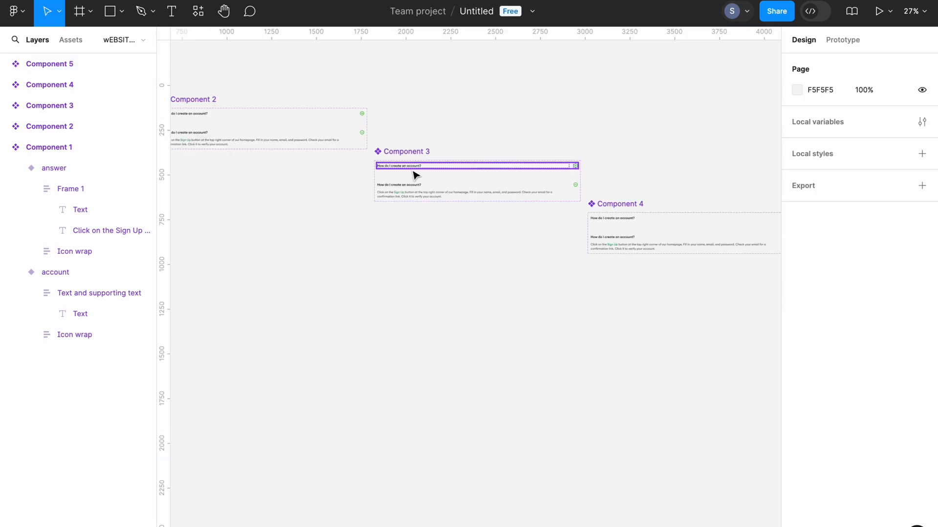
scroll(415, 175, "up", 4)
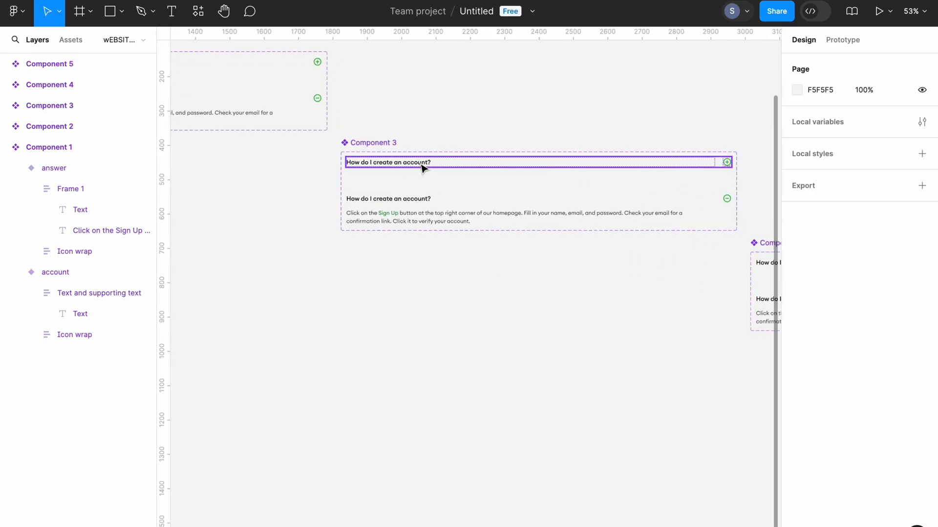
scroll(330, 199, "left", 10)
scroll(330, 199, "up", 4)
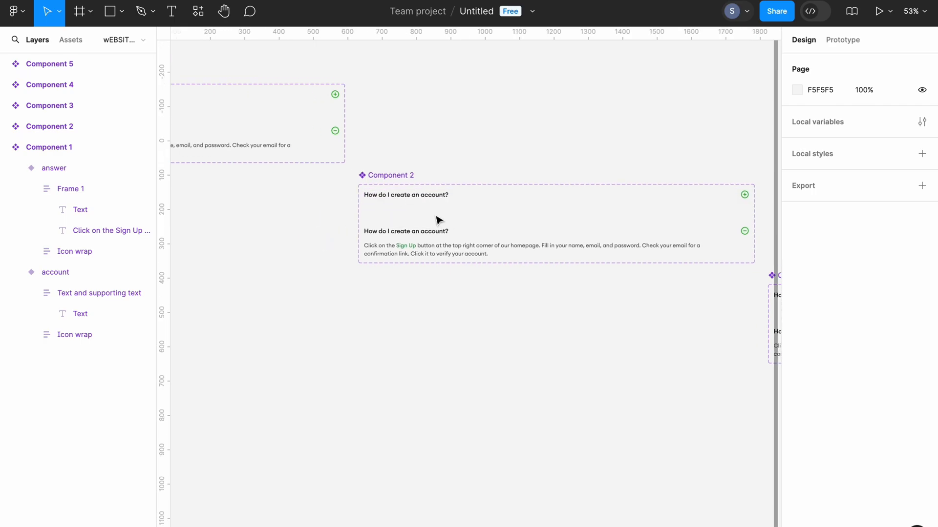
left_click(415, 196)
double_click(416, 196)
double_click(415, 197)
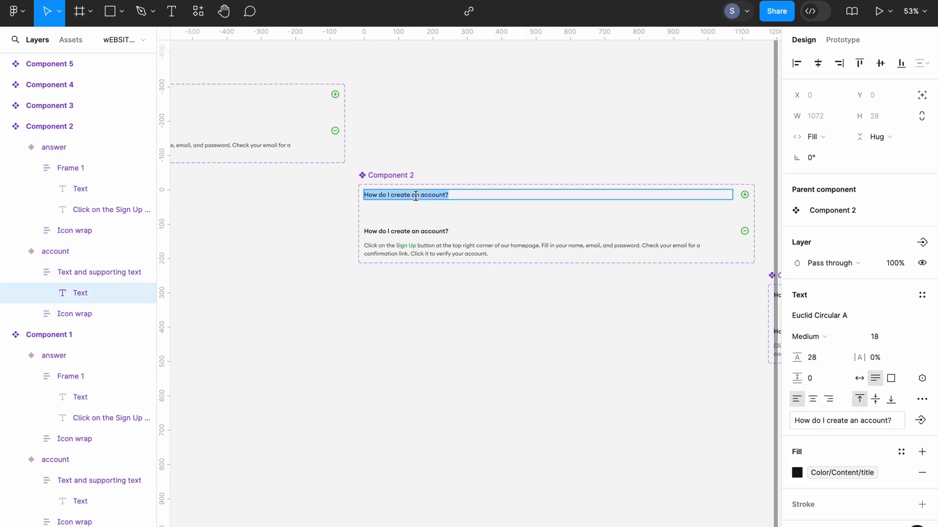
type("What payment methods do you accept?")
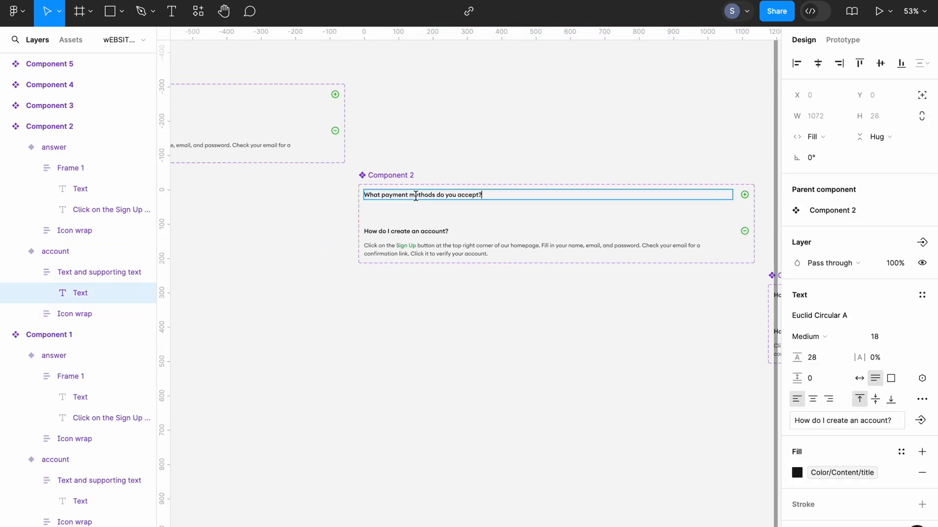
- Replace the question in the open variant of Component 2 with "What payment methods do you accept?"
double_click(420, 232)
left_click(422, 234)
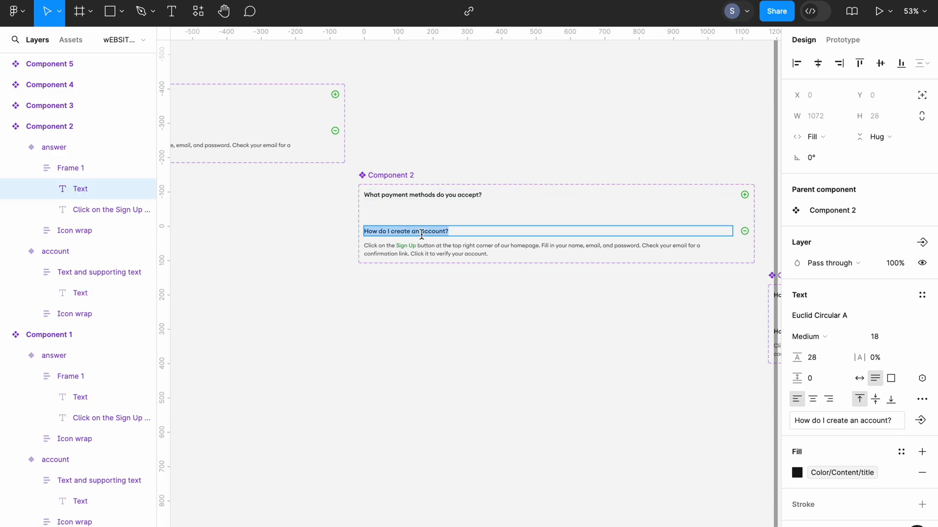
type("What payment methods do you accept?")
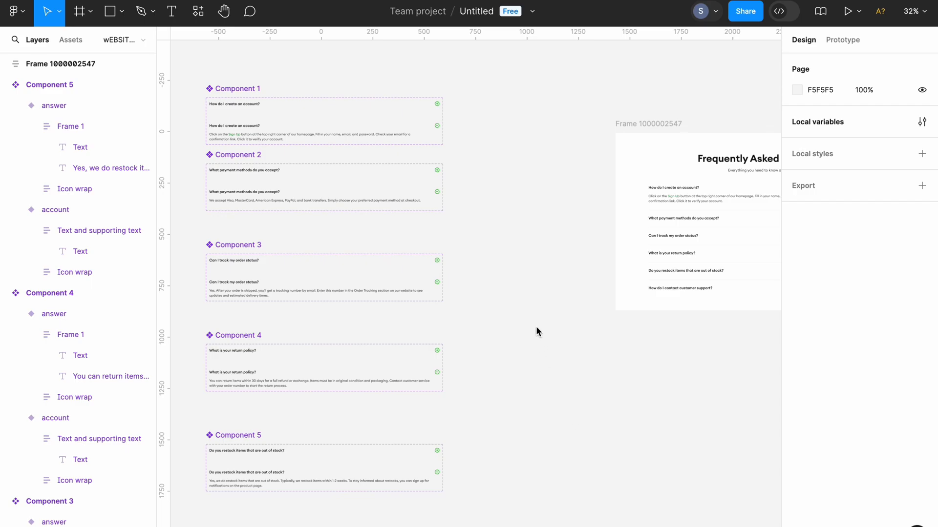
- Examine the content list and first item of the Frequently Asked Questions frame alongside the component sets
left_click(704, 268)
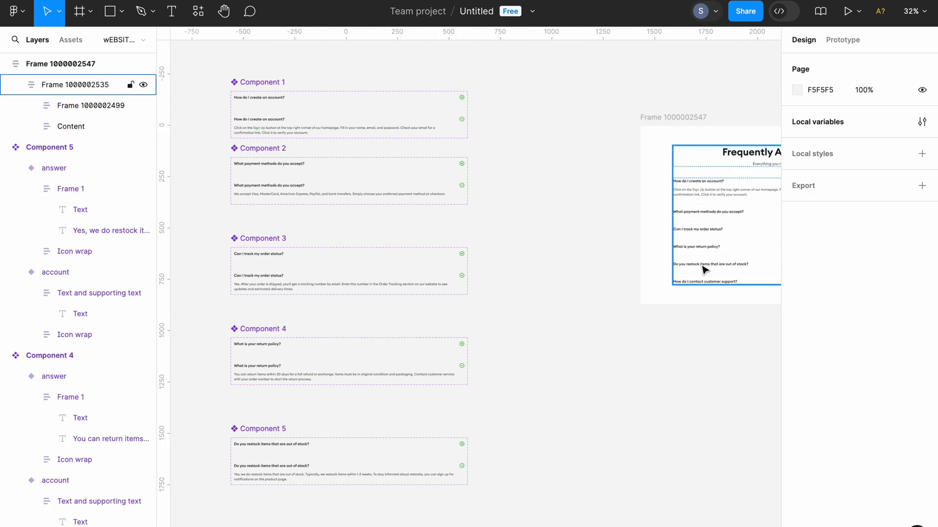
scroll(704, 268, "right", 5)
left_click(662, 278)
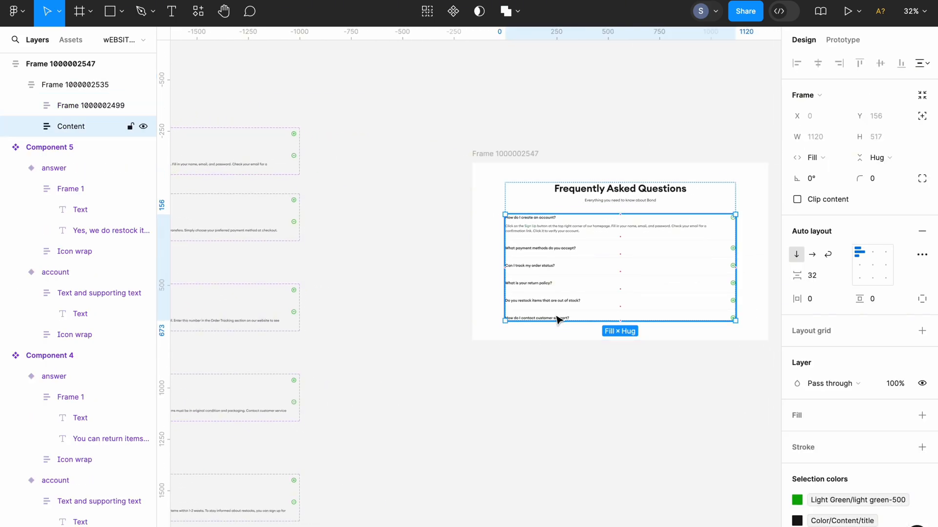
scroll(591, 269, "left", 5)
left_click(586, 269)
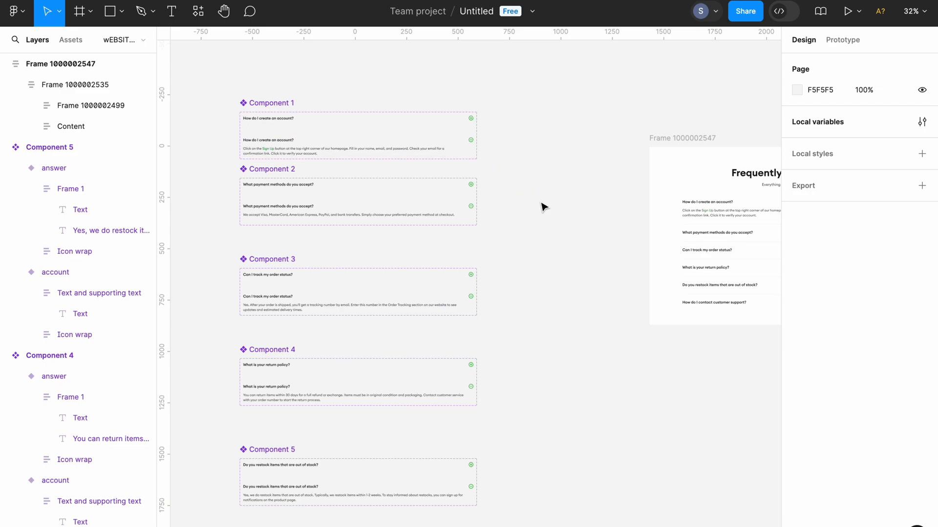
left_click(688, 209)
scroll(689, 210, "right", 3)
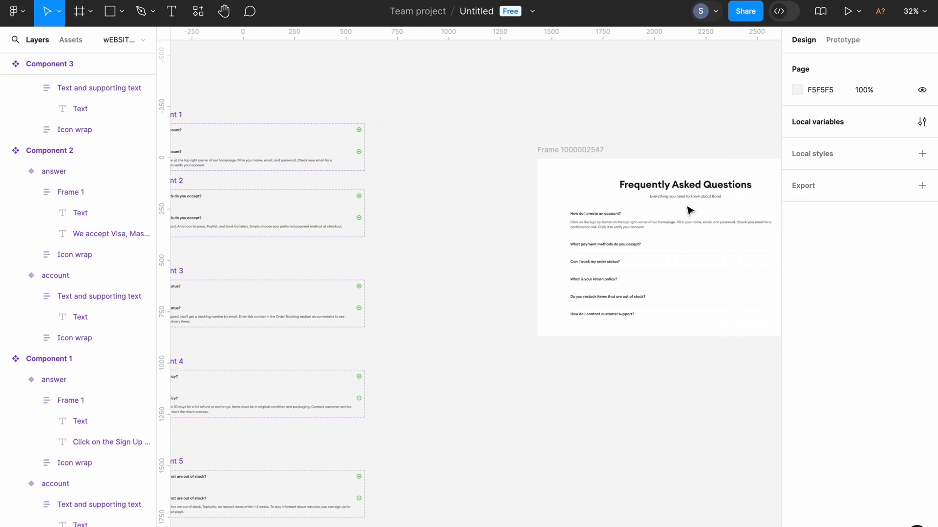
left_click(653, 230)
left_click(651, 230)
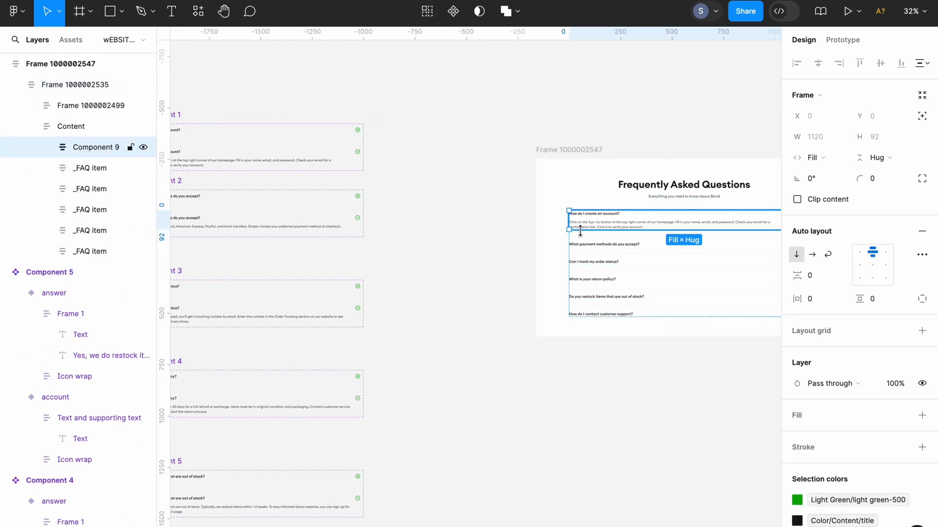
left_click(515, 244)
scroll(516, 245, "left", 5)
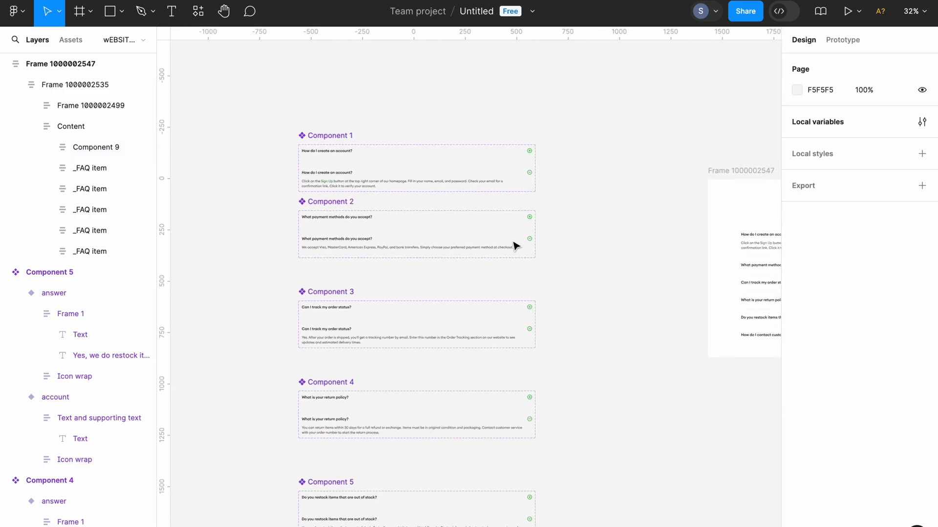
- Copy the answer variant of Component 1
left_click(425, 186)
right_click(424, 183)
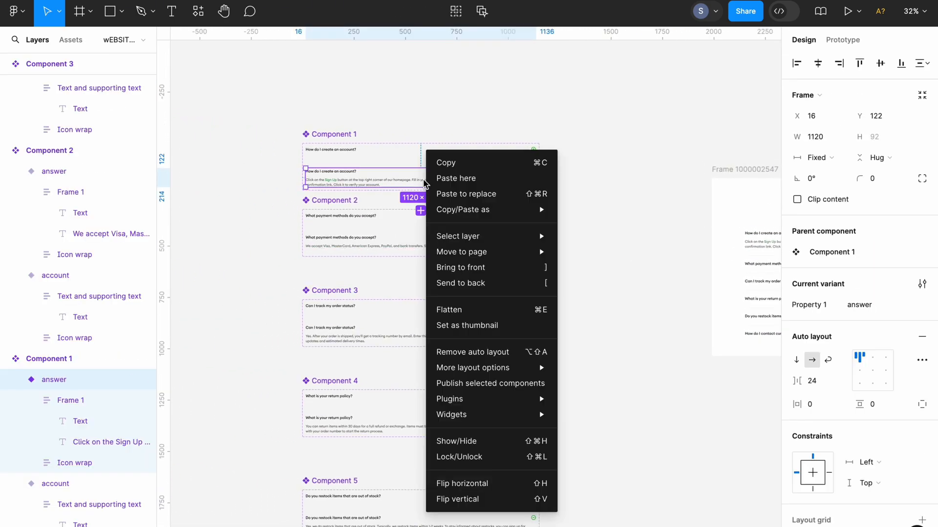
left_click(446, 163)
left_click(569, 249)
- Replace the "How do I create an account?" item in the Frequently Asked Questions frame with the copied answer variant
scroll(571, 250, "right", 1)
scroll(570, 249, "right", 5)
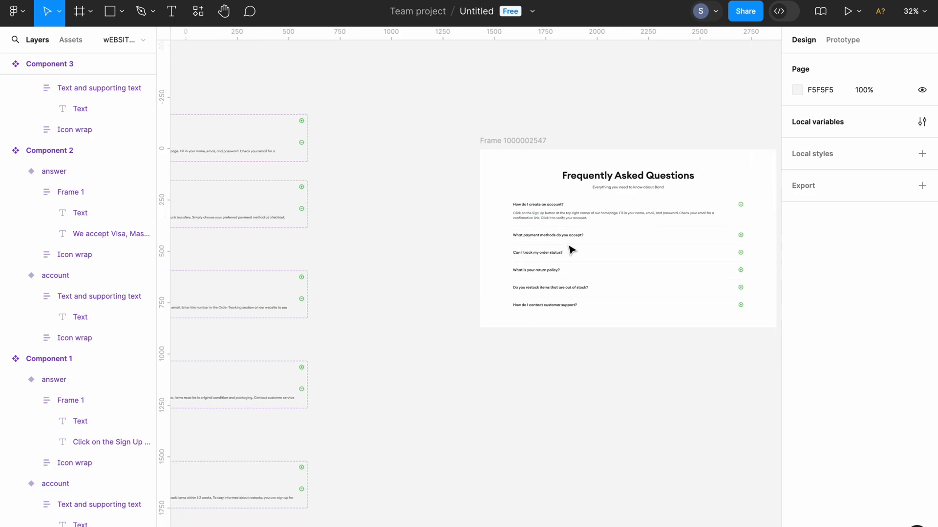
scroll(570, 249, "up", 3)
left_click(457, 224)
right_click(457, 224)
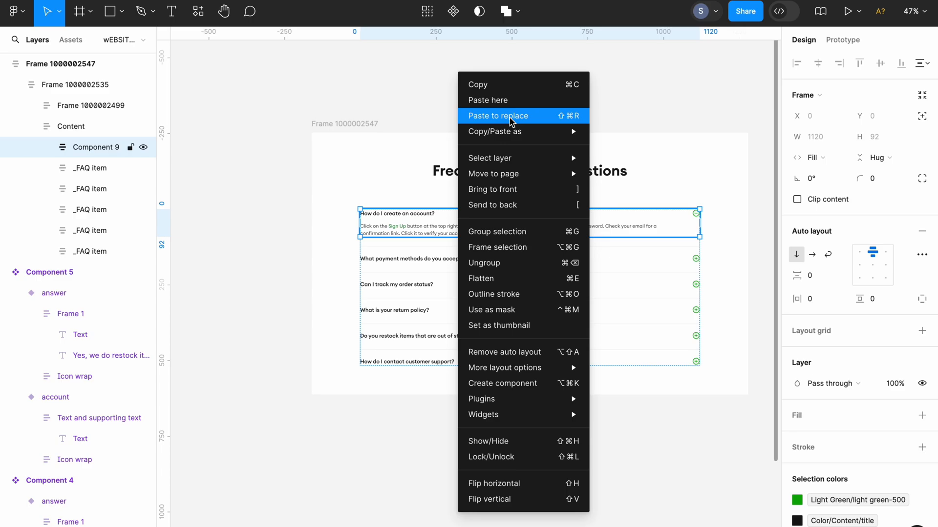
left_click(498, 115)
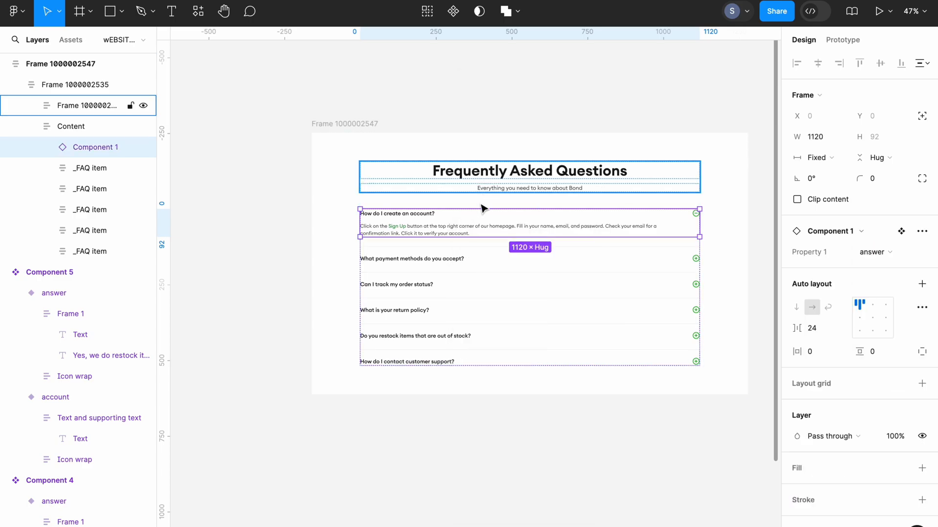
left_click(297, 249)
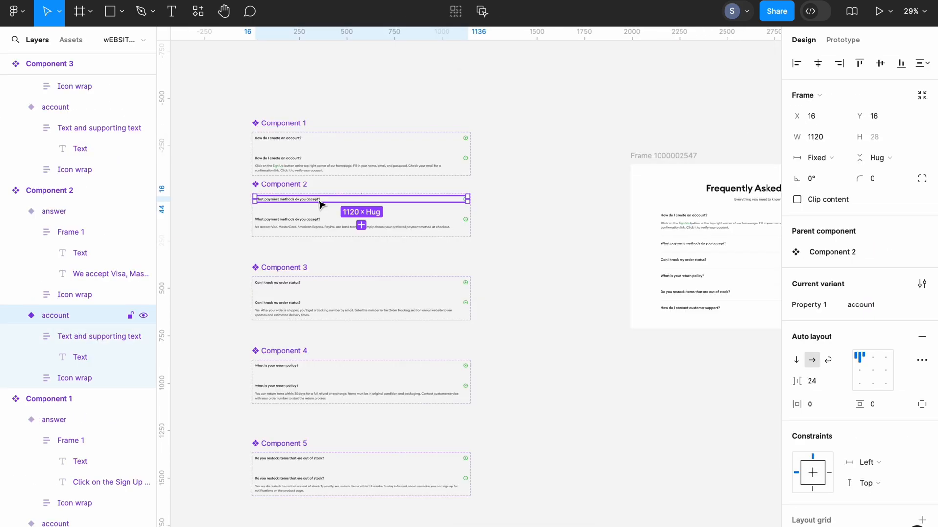
- Copy the account variant of Component 2
right_click(320, 203)
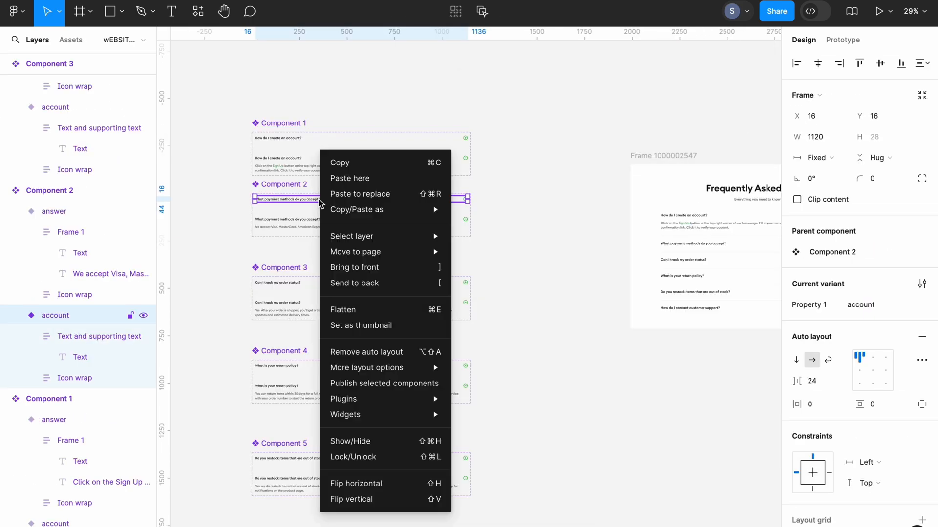
left_click(354, 165)
left_click(508, 254)
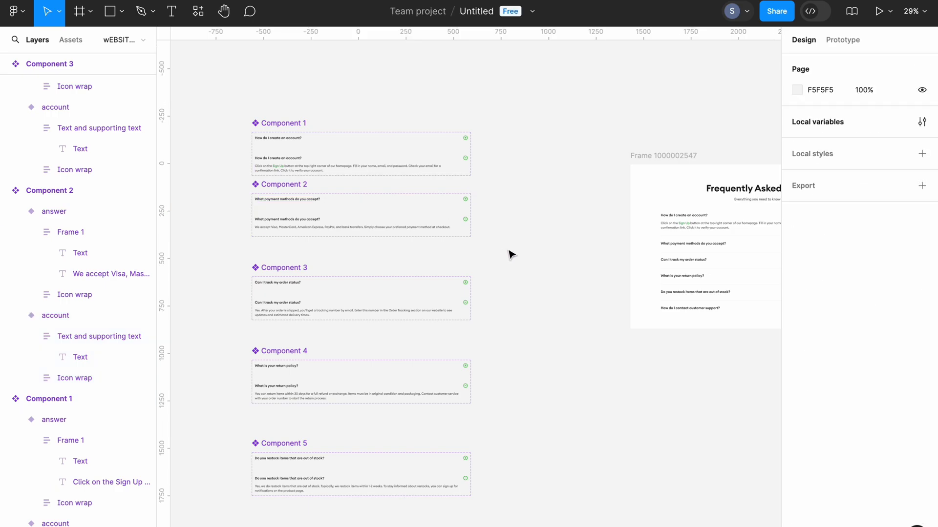
- Replace the "What payment methods do you accept?" row inside its FAQ item, below the divider, with the copied Component 2 variant
scroll(510, 254, "right", 2)
scroll(509, 254, "right", 2)
scroll(510, 254, "down", 1)
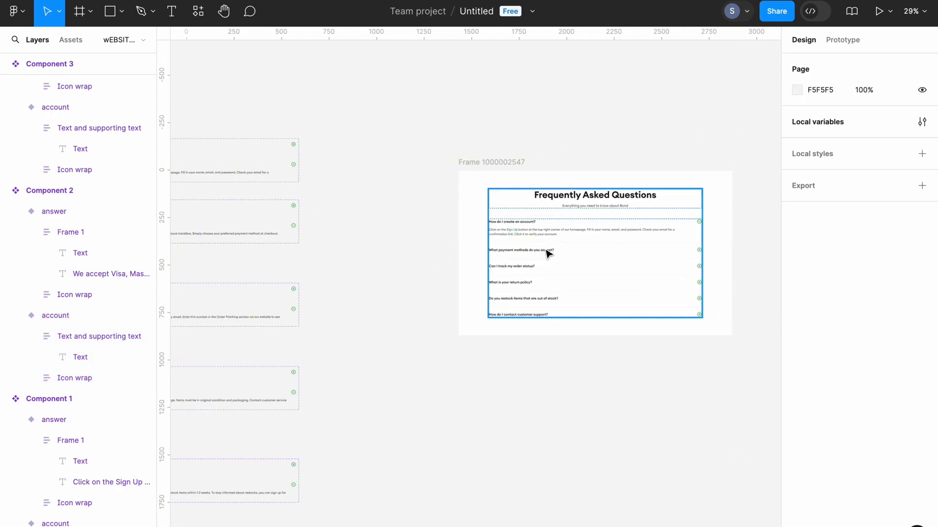
scroll(548, 253, "right", 2)
scroll(548, 252, "down", 1)
scroll(518, 238, "up", 5)
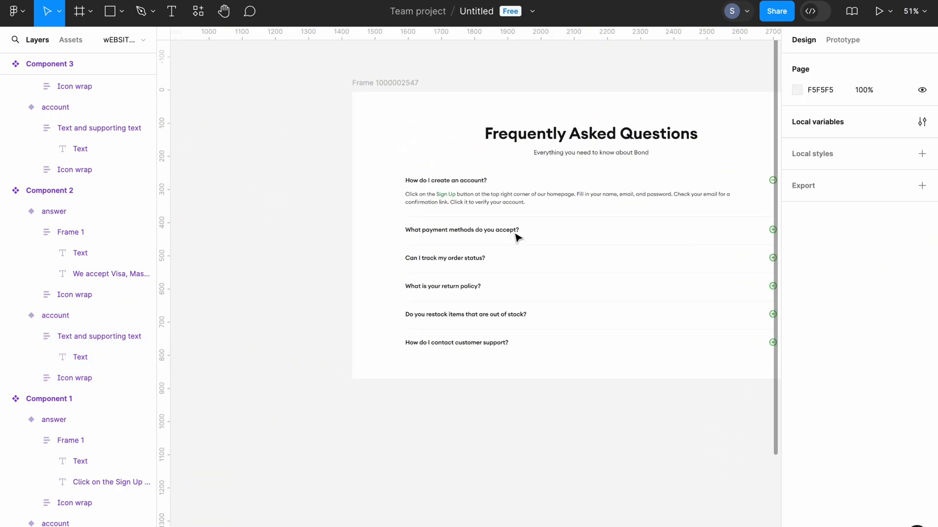
left_click(476, 230)
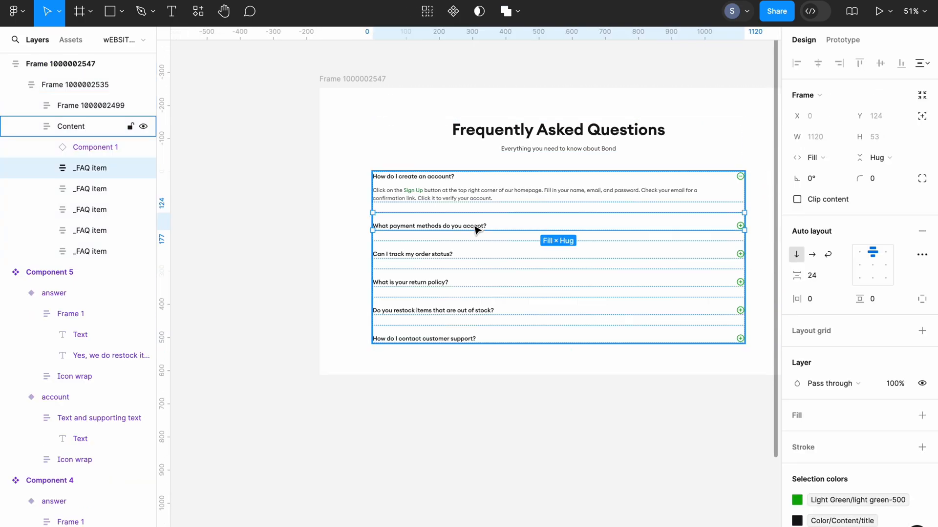
right_click(475, 227)
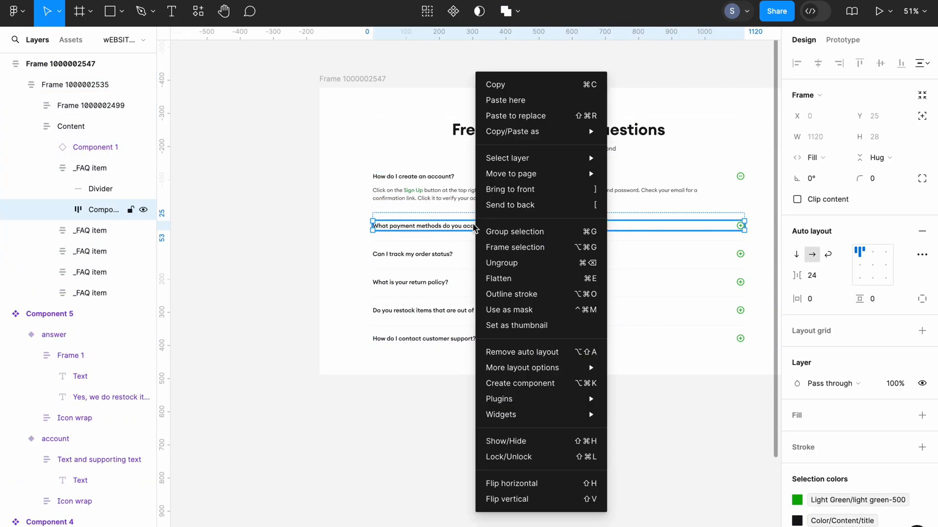
left_click(511, 122)
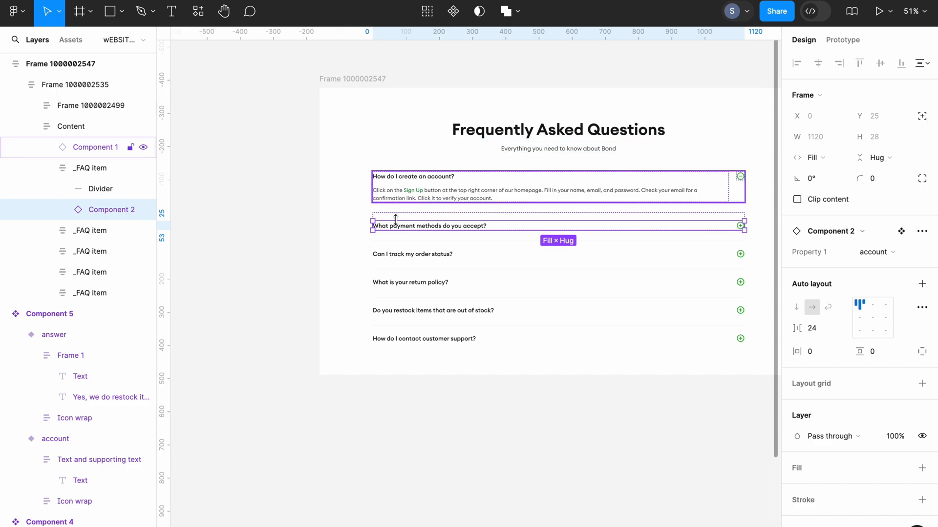
left_click(311, 275)
- Copy the account variant of Component 3
scroll(310, 275, "left", 15)
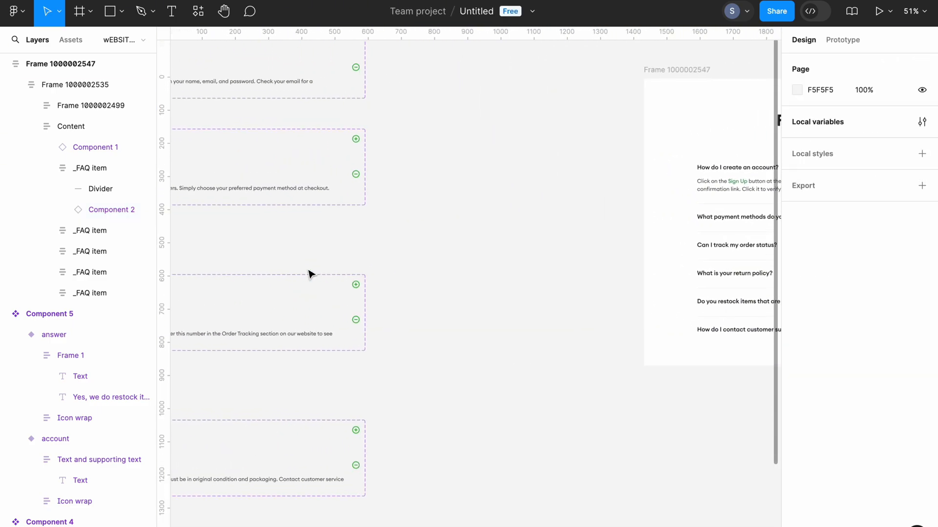
scroll(311, 274, "down", 3)
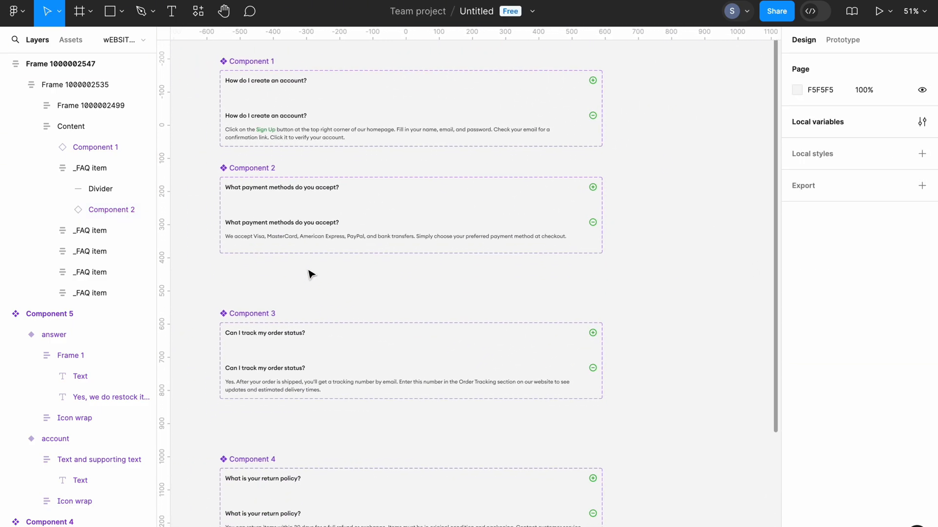
left_click(292, 314)
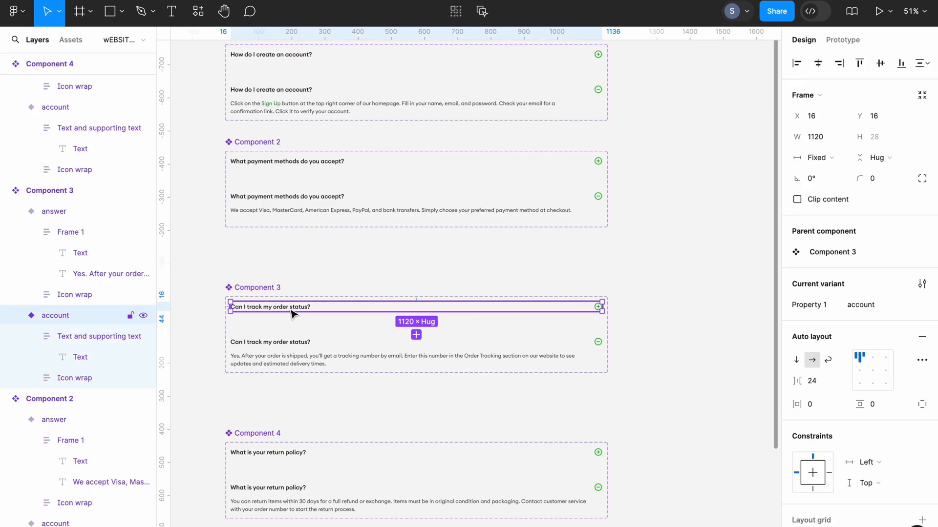
right_click(292, 313)
left_click(331, 164)
left_click(349, 256)
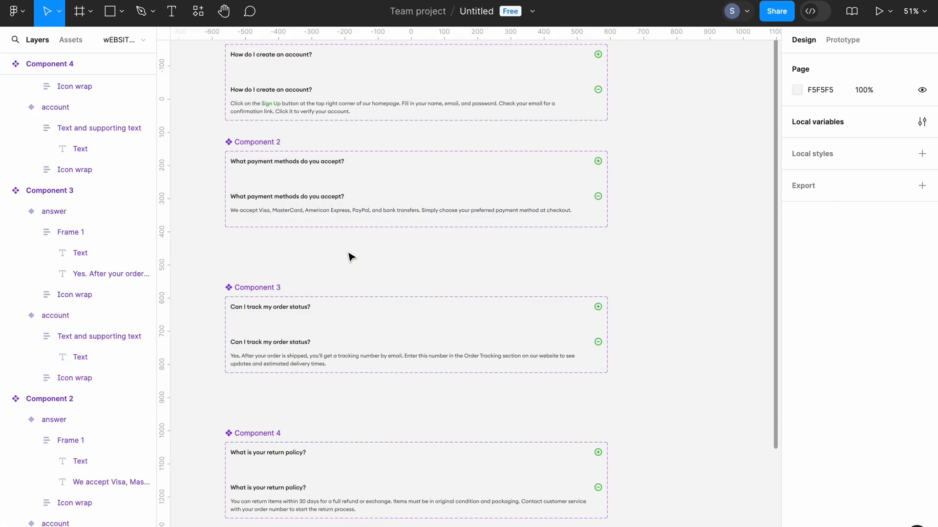
- Replace the "Can I track my order status?" row inside its FAQ item with the copied Component 3 variant
scroll(350, 257, "right", 15)
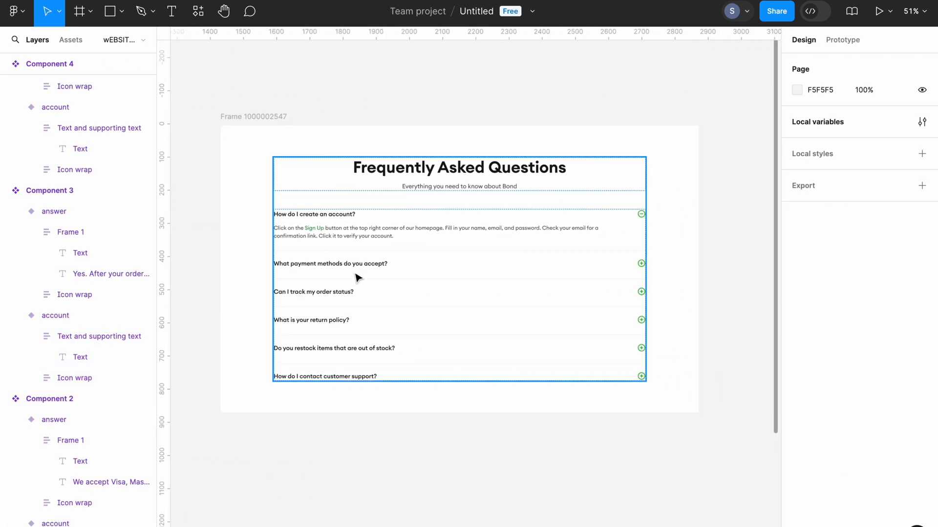
right_click(343, 292)
left_click(395, 121)
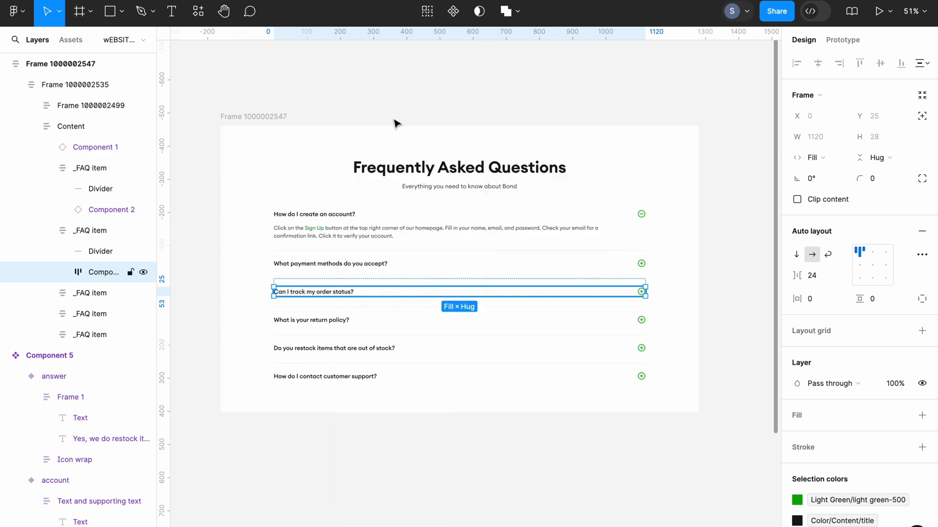
left_click(429, 97)
- Copy the account variant of Component 4
scroll(429, 97, "left", 15)
scroll(397, 212, "down", 4)
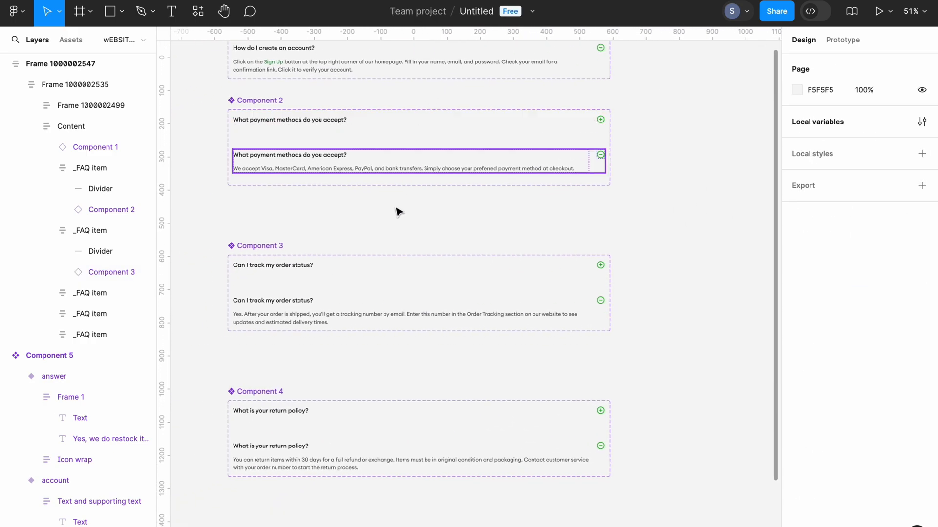
left_click(309, 318)
right_click(310, 320)
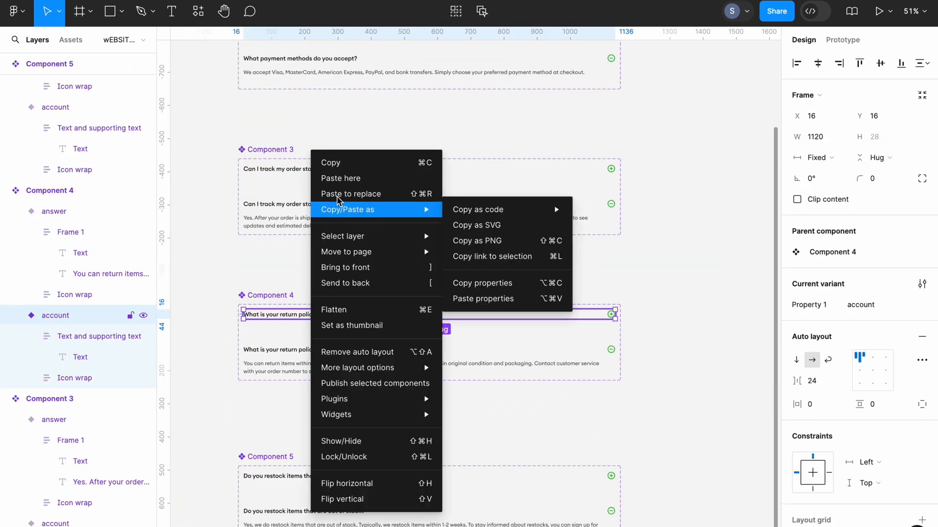
left_click(335, 163)
left_click(363, 289)
- Replace the "What is your return policy?" row inside its FAQ item with the copied Component 4 variant
scroll(362, 289, "right", 15)
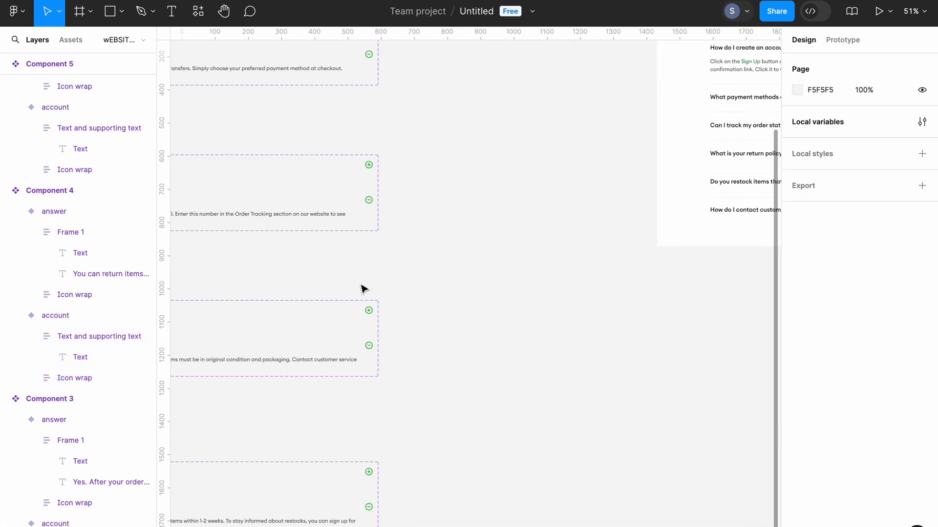
right_click(400, 264)
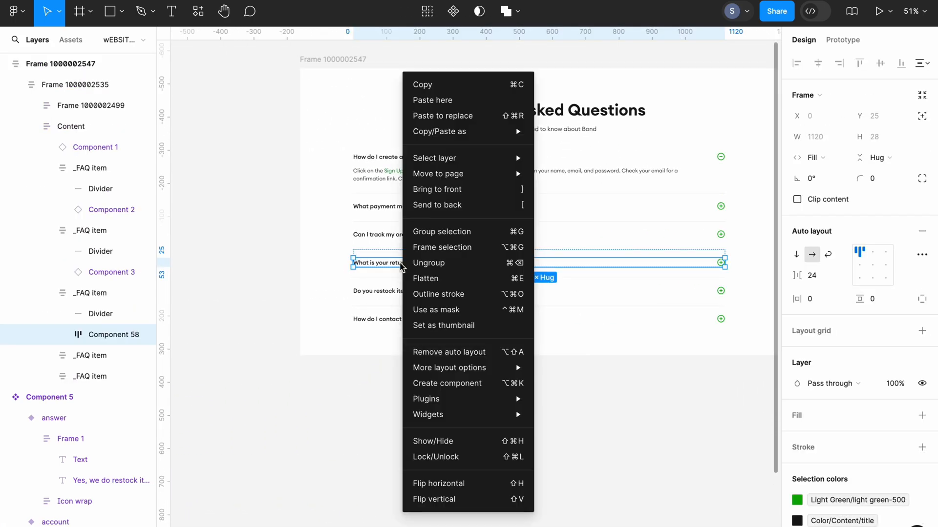
left_click(442, 116)
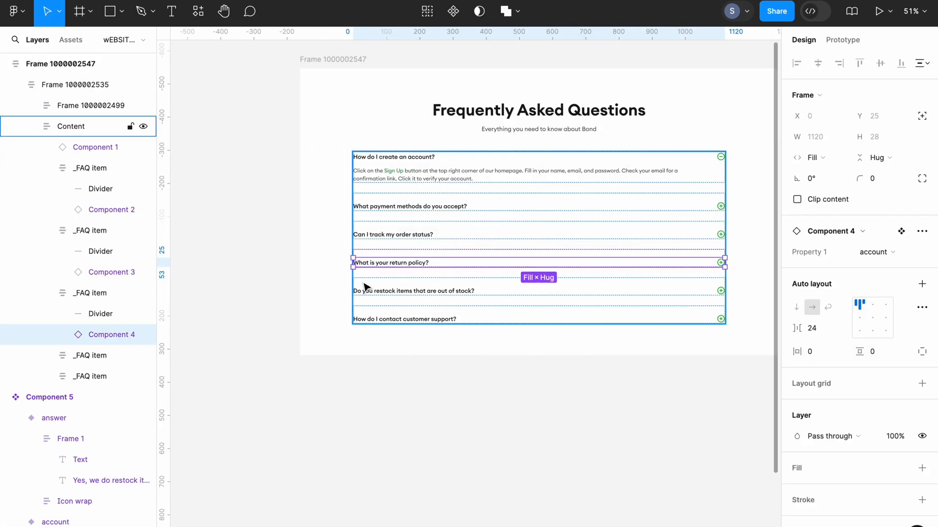
left_click(318, 396)
- Copy the account variant of Component 5
scroll(318, 398, "left", 15)
scroll(319, 399, "left", 8)
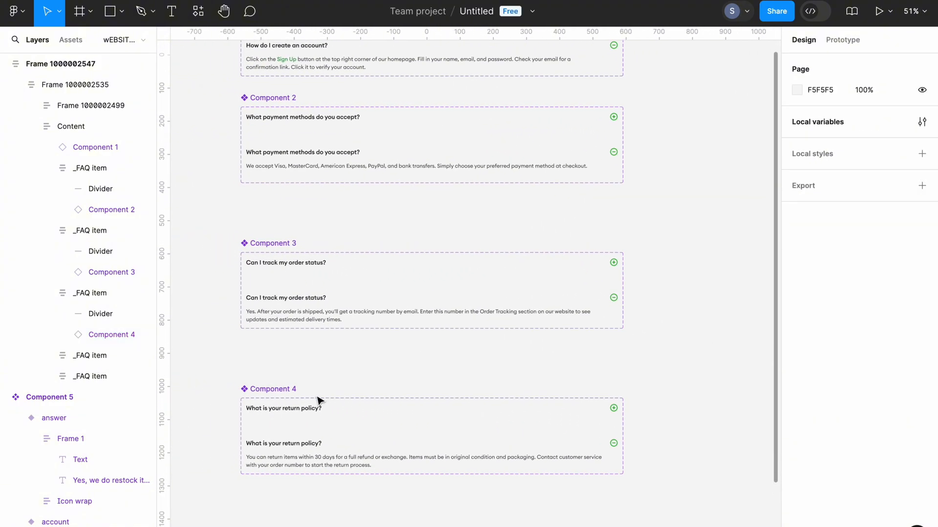
scroll(318, 399, "down", 8)
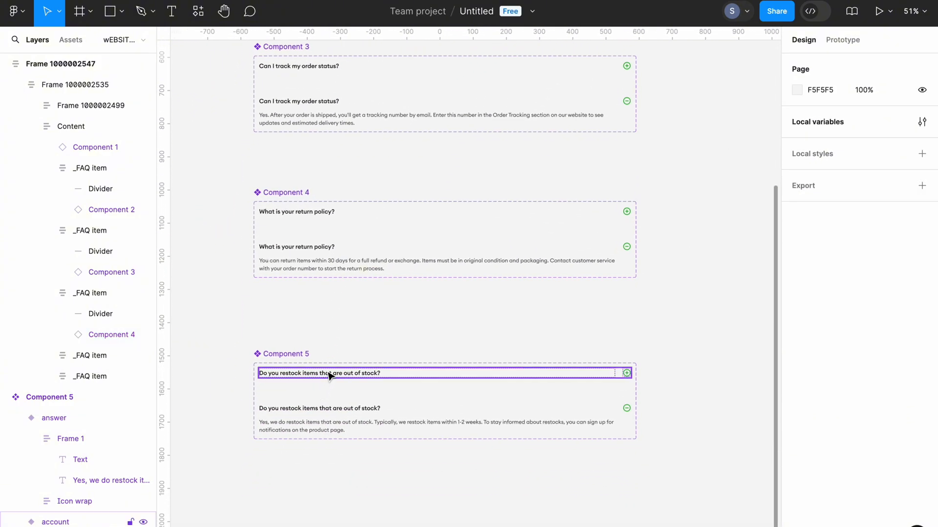
left_click(330, 375)
right_click(330, 375)
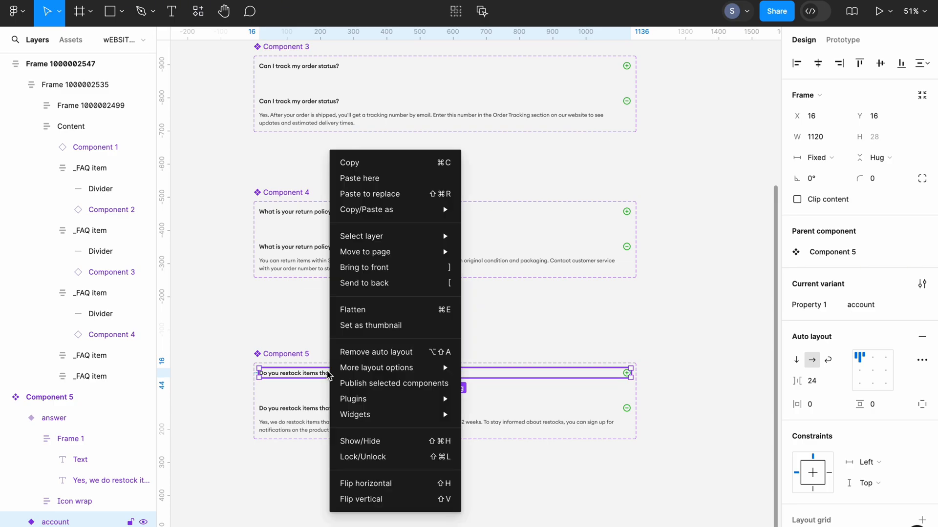
left_click(358, 162)
left_click(390, 327)
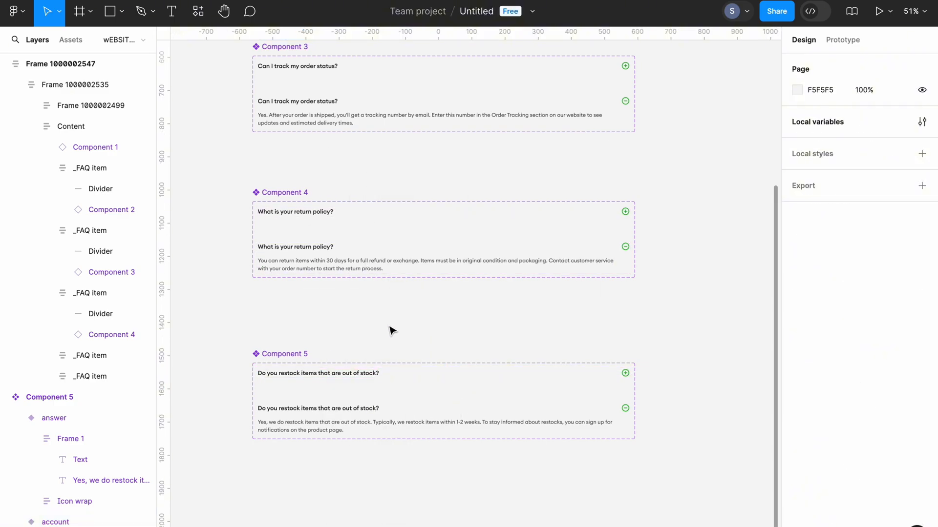
- Replace the "Do you restock items that are out of stock?" row inside its FAQ item with the copied Component 5 variant
scroll(390, 326, "right", 12)
scroll(389, 327, "up", 4)
left_click(380, 292)
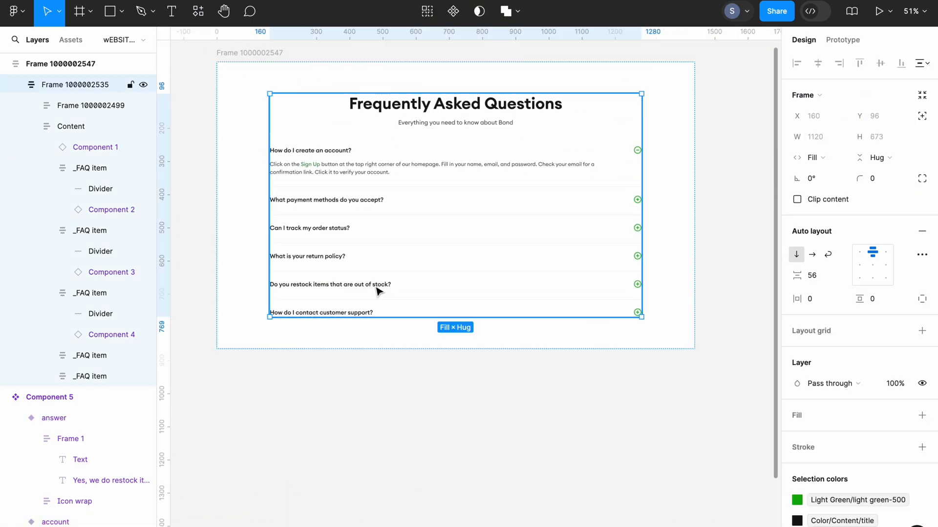
double_click(379, 291)
double_click(377, 291)
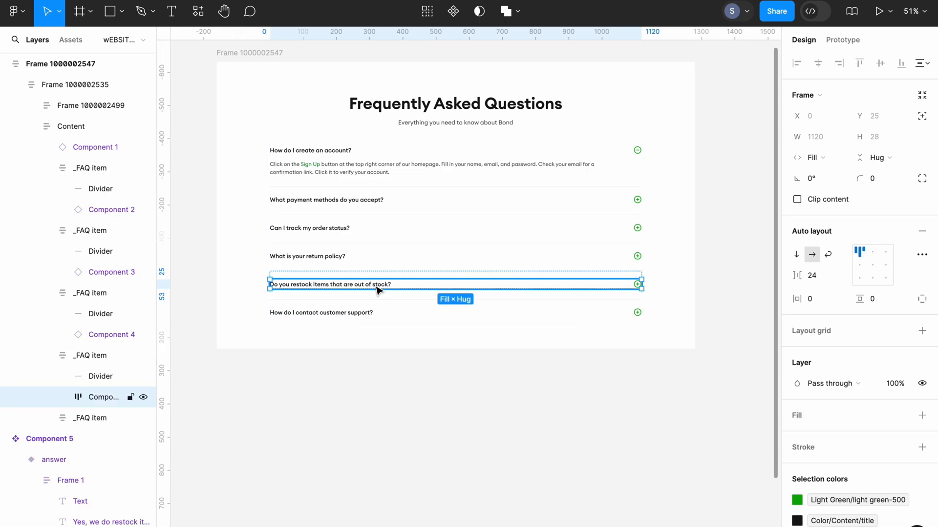
right_click(378, 290)
left_click(408, 117)
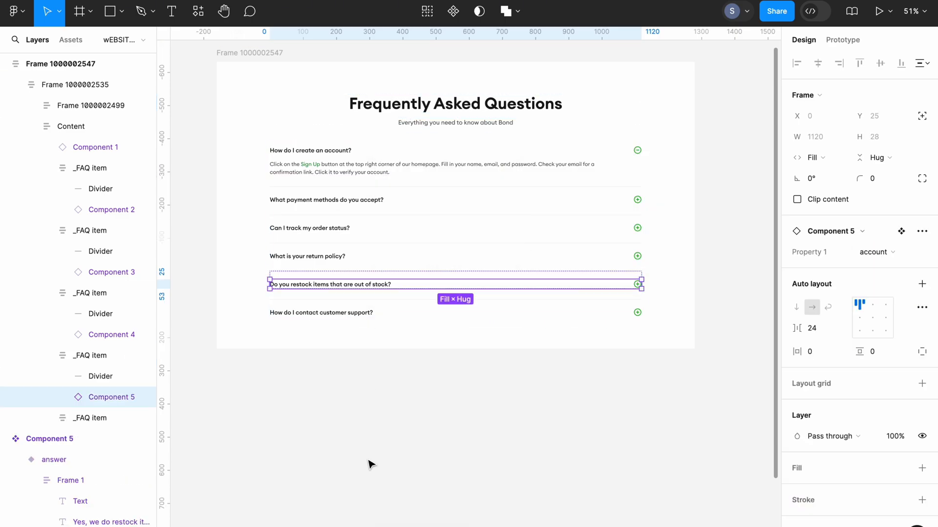
left_click(370, 478)
- Test the accordion in the prototype preview by toggling the account-creation and payment-method answers and expanding the order-status answer
scroll(408, 447, "up", 1)
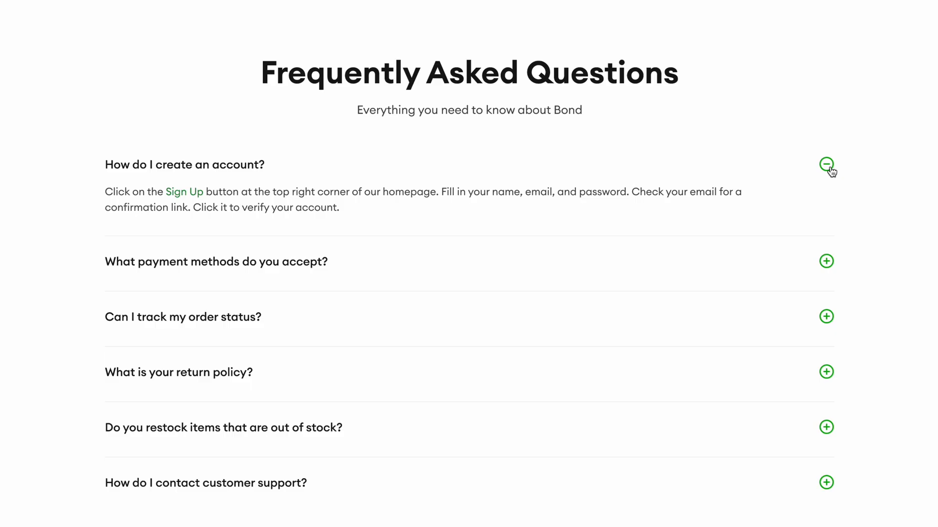
left_click(829, 168)
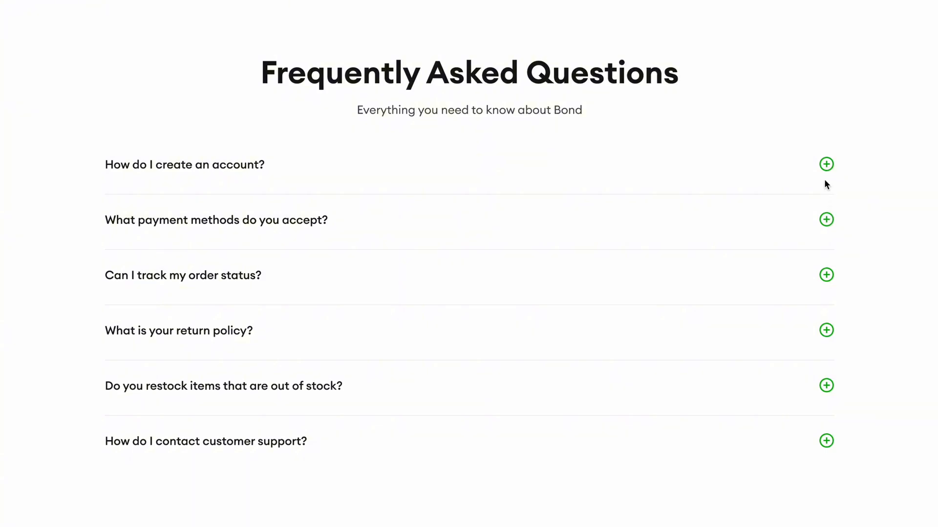
left_click(827, 168)
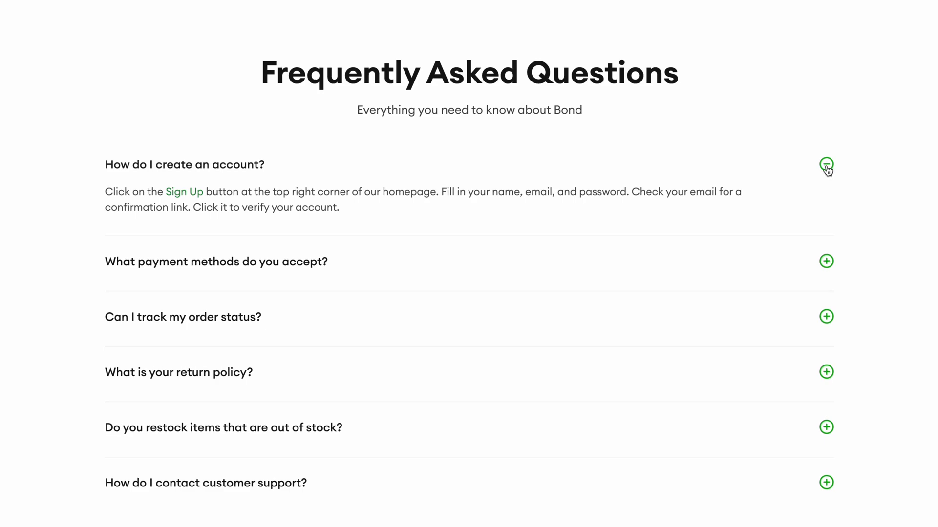
left_click(826, 166)
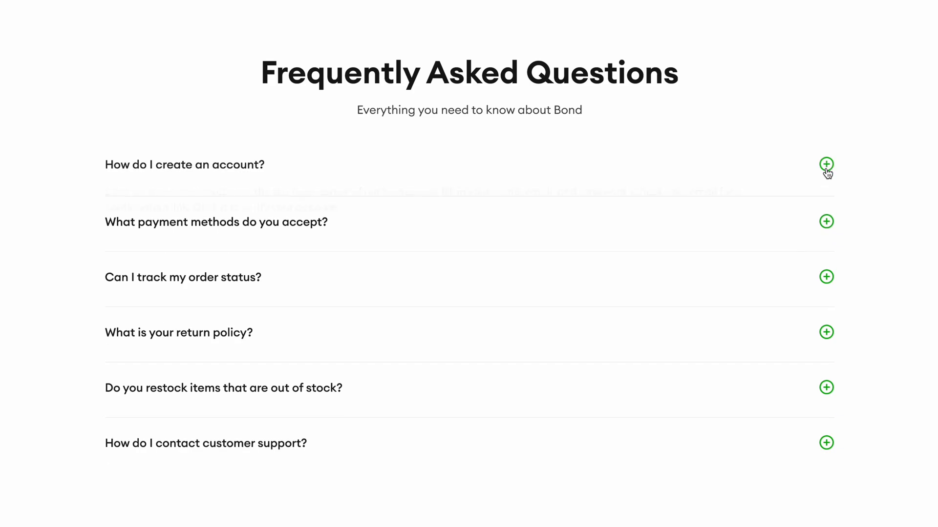
left_click(826, 221)
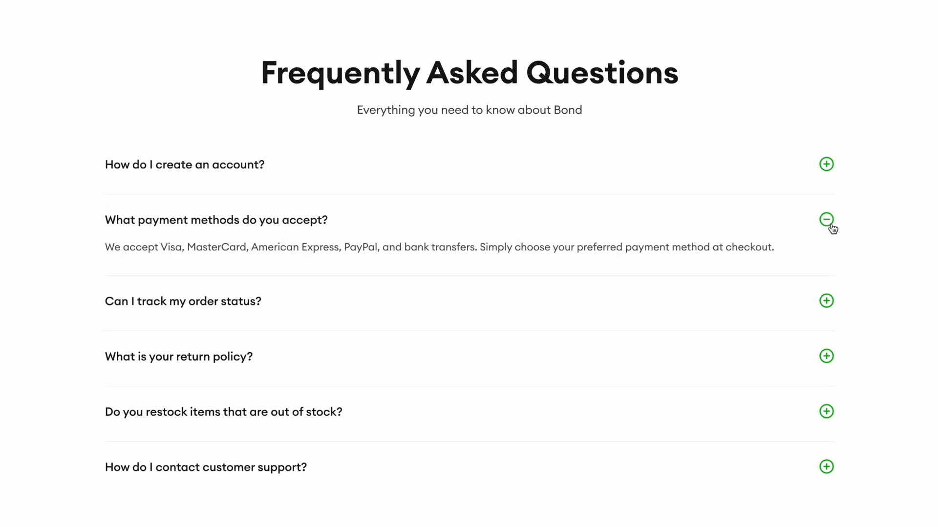
left_click(827, 221)
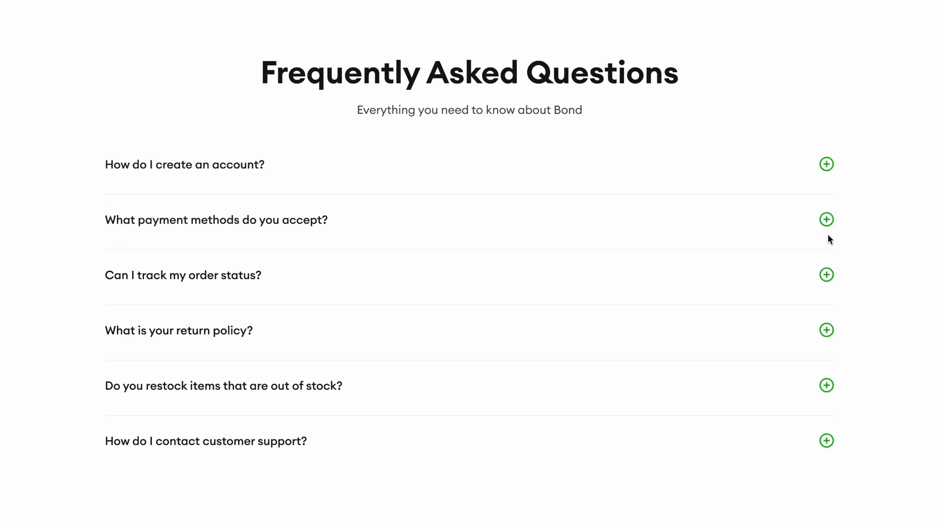
left_click(826, 275)
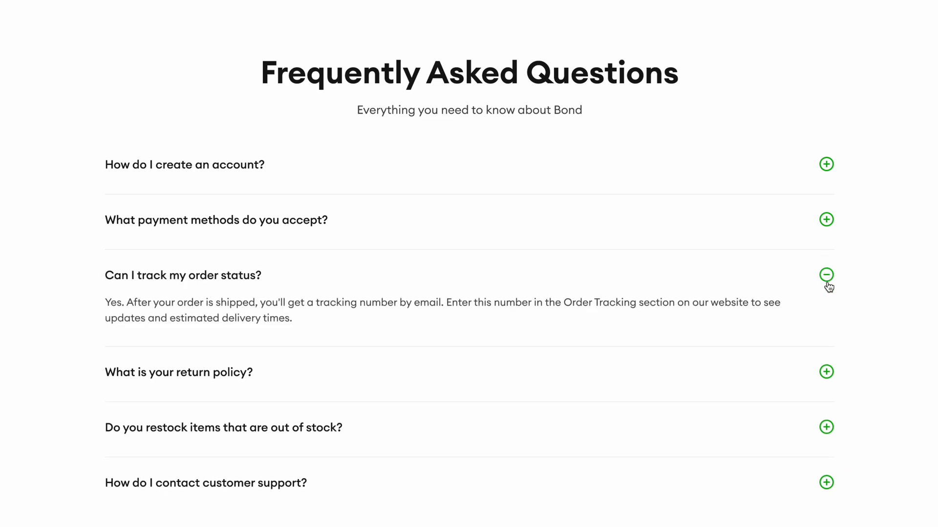